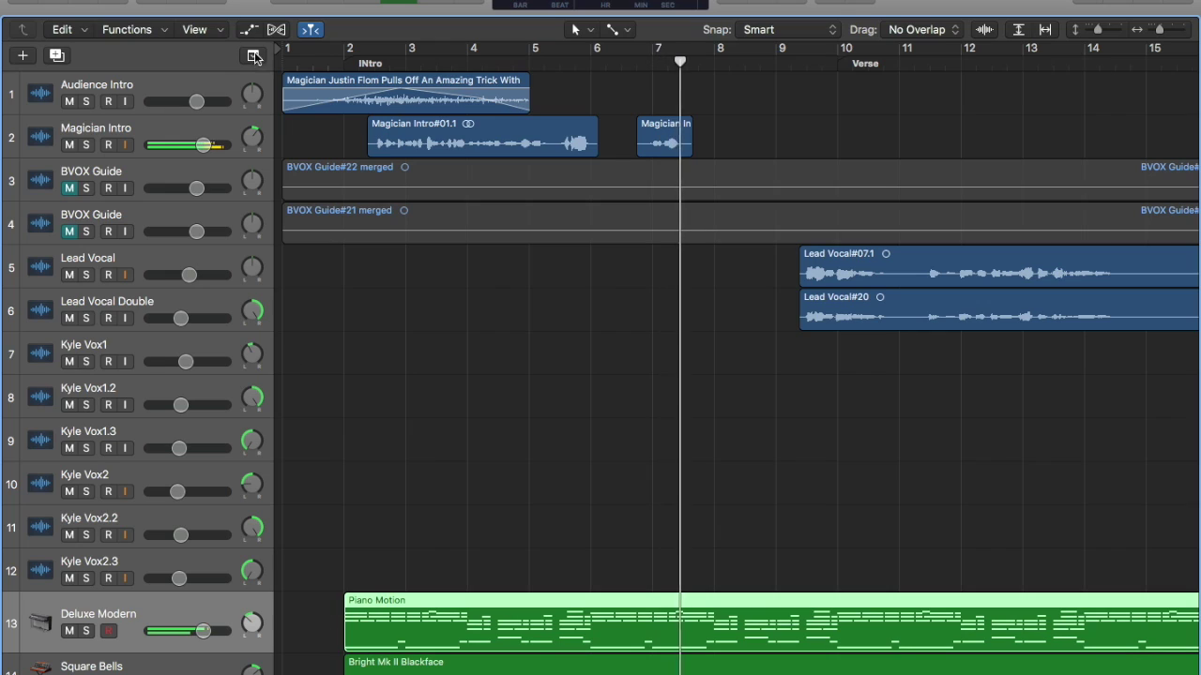
# - View the Piano Motion region's notes in the Piano Roll, close the editor and look over the vocal and instrument tracks
pyautogui.press('p')
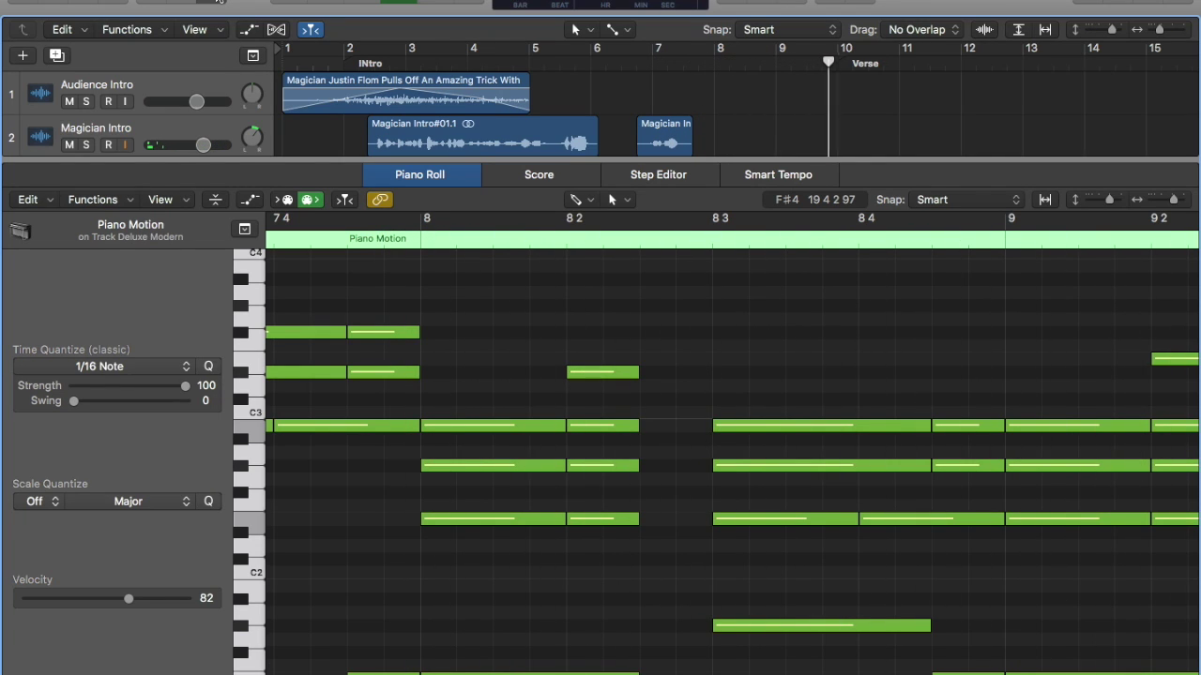
pyautogui.press('p')
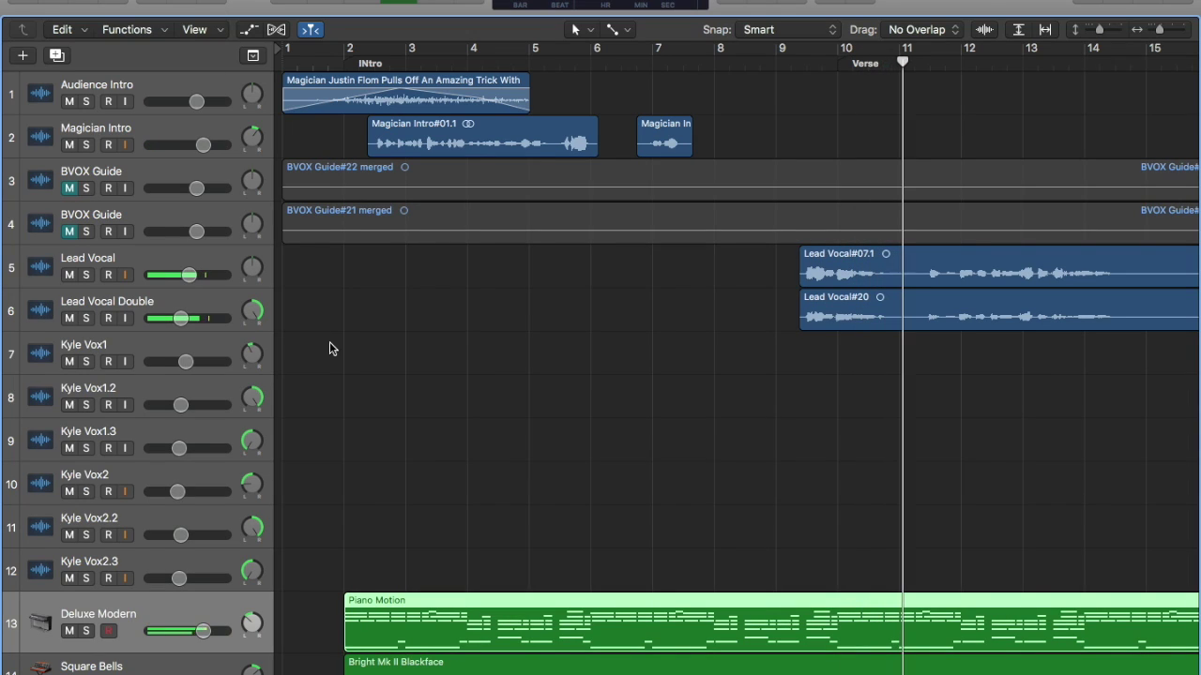
pyautogui.scroll(-5, 329, 348)
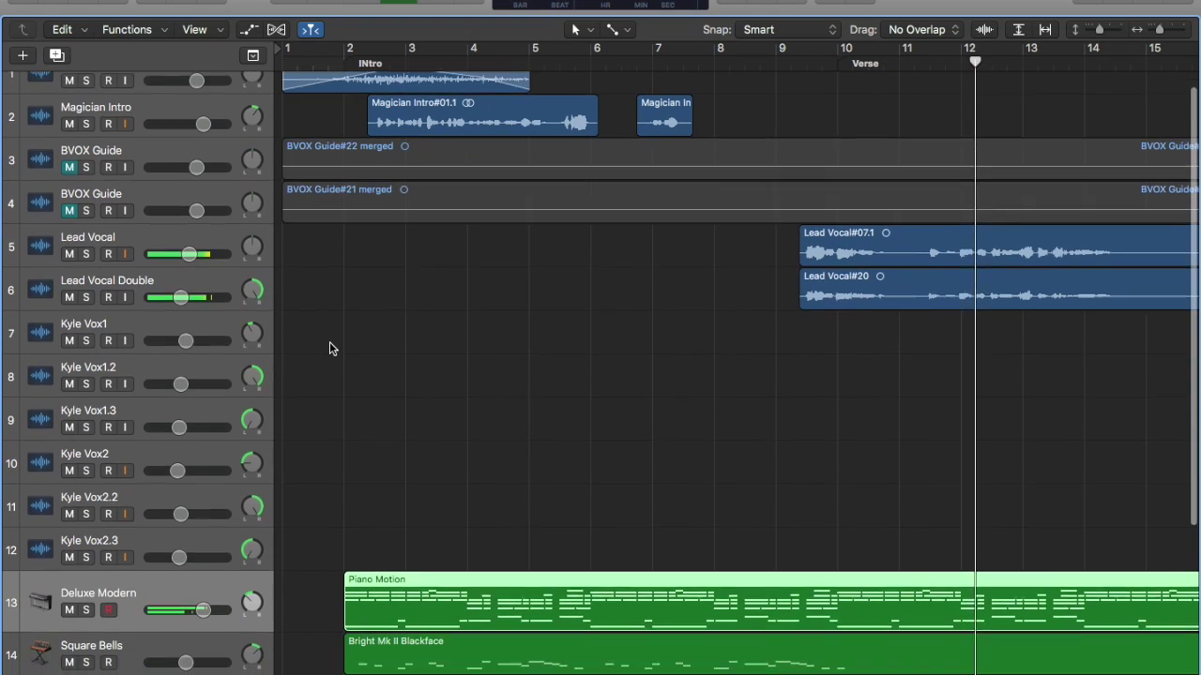
pyautogui.scroll(-4, 330, 348)
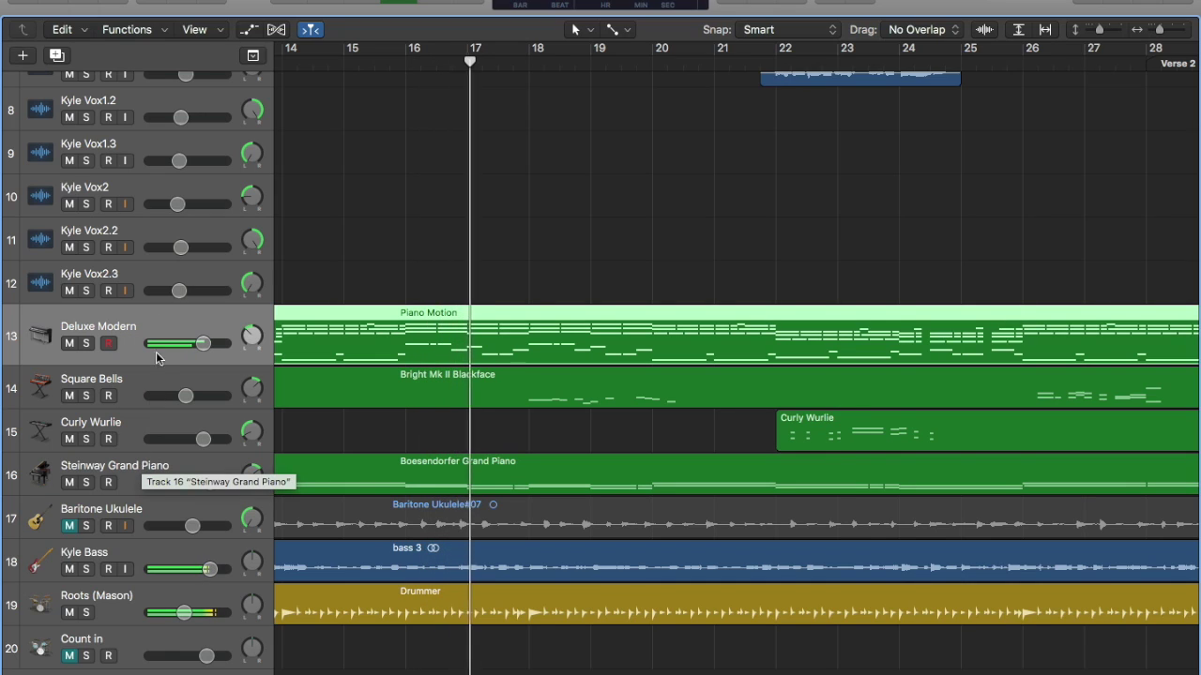
# - Show the mixer and examine the effects, sends and inputs of the channel strips across to the Bus 12 aux
pyautogui.click(181, 2)
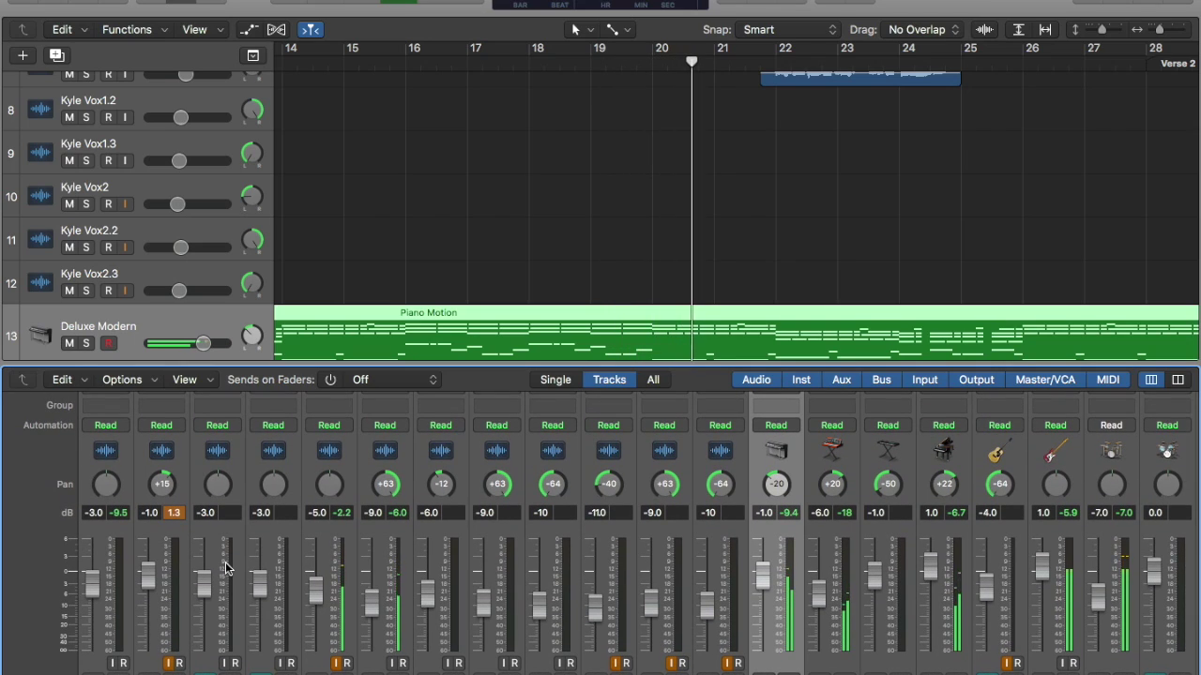
pyautogui.hscroll(10, 225, 567)
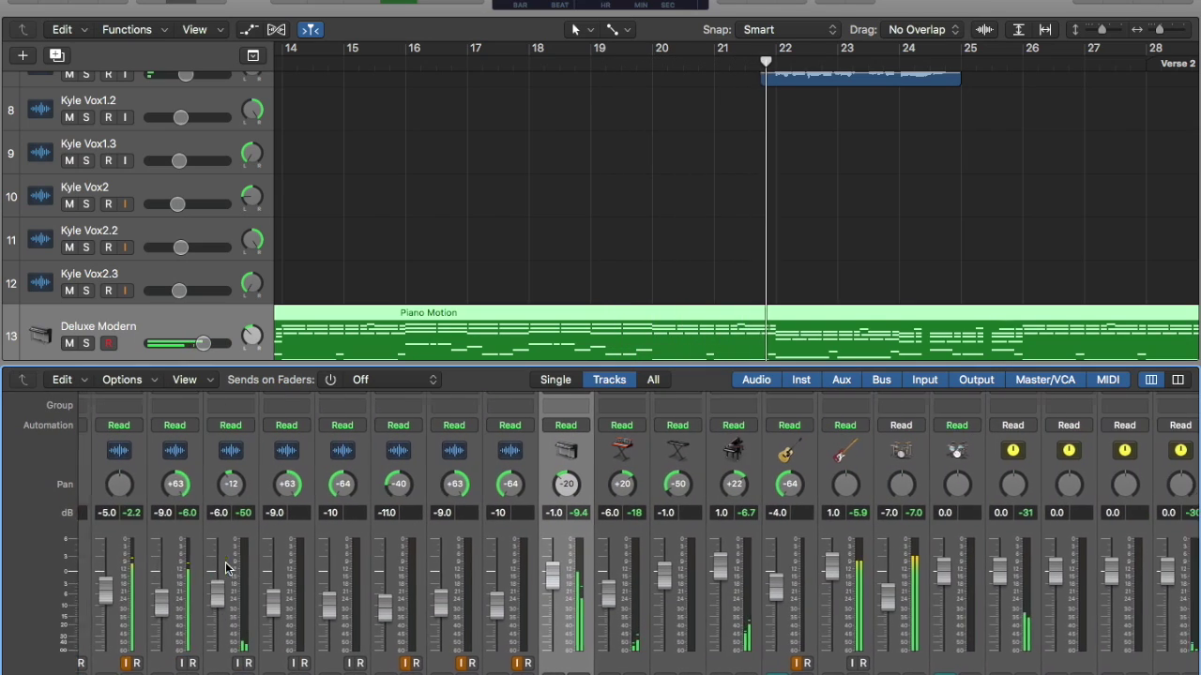
pyautogui.scroll(3, 225, 568)
pyautogui.scroll(5, 225, 568)
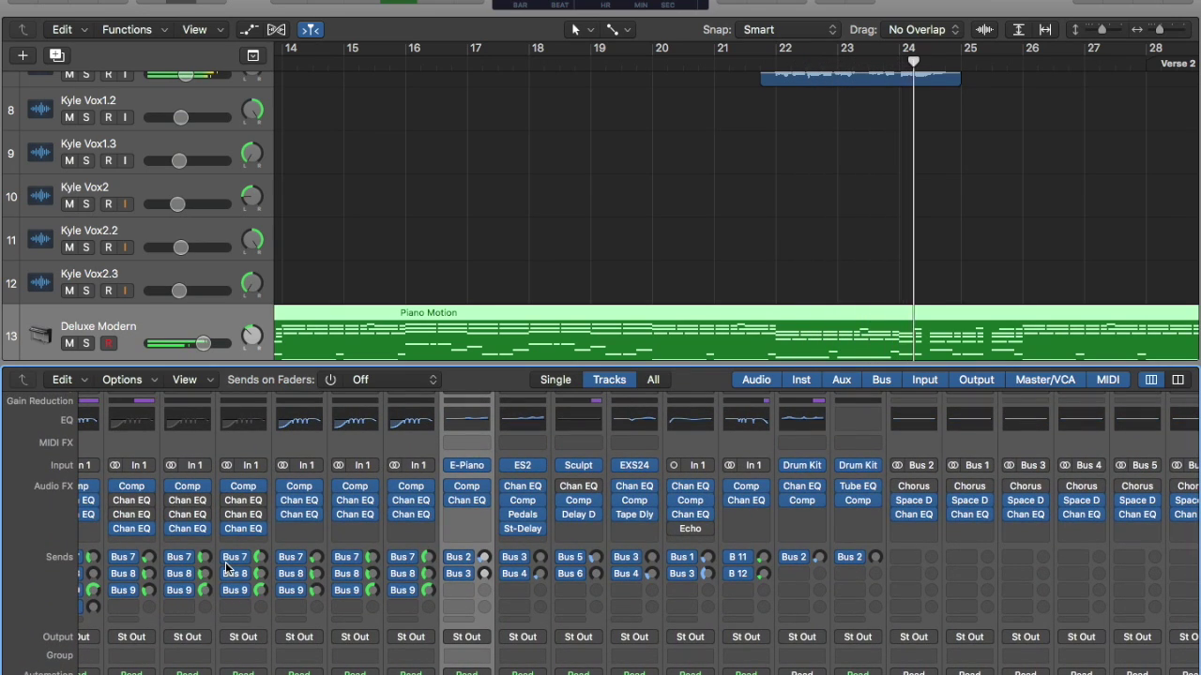
pyautogui.scroll(2, 225, 567)
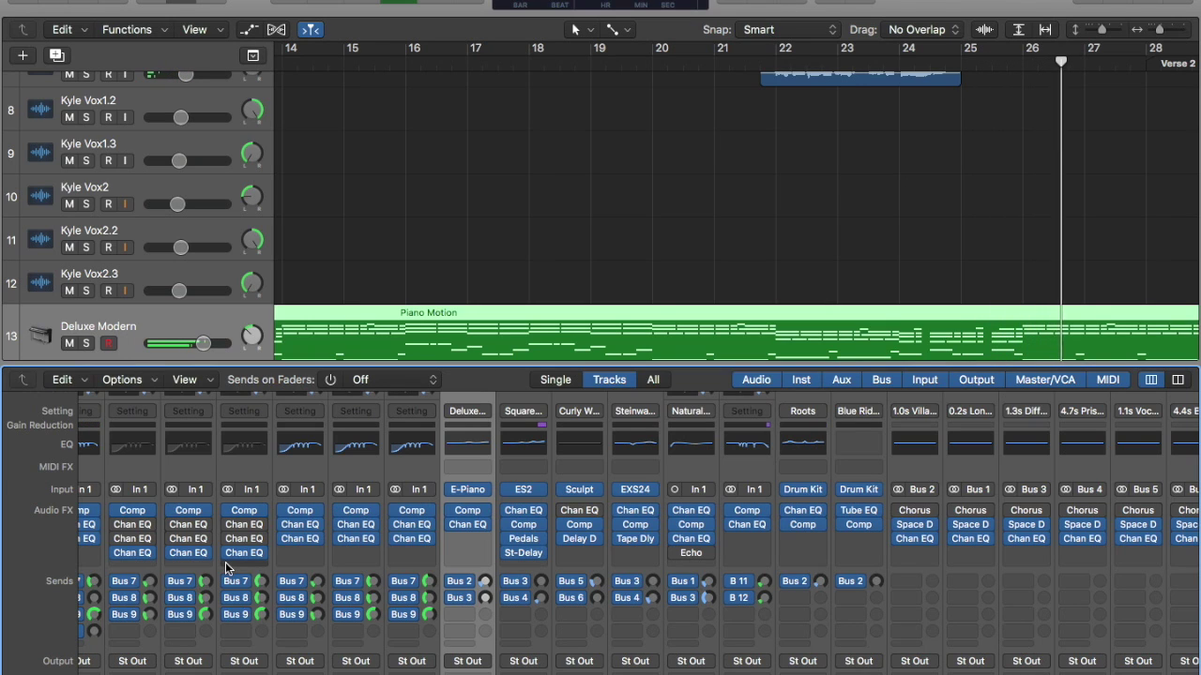
pyautogui.hscroll(6, 226, 567)
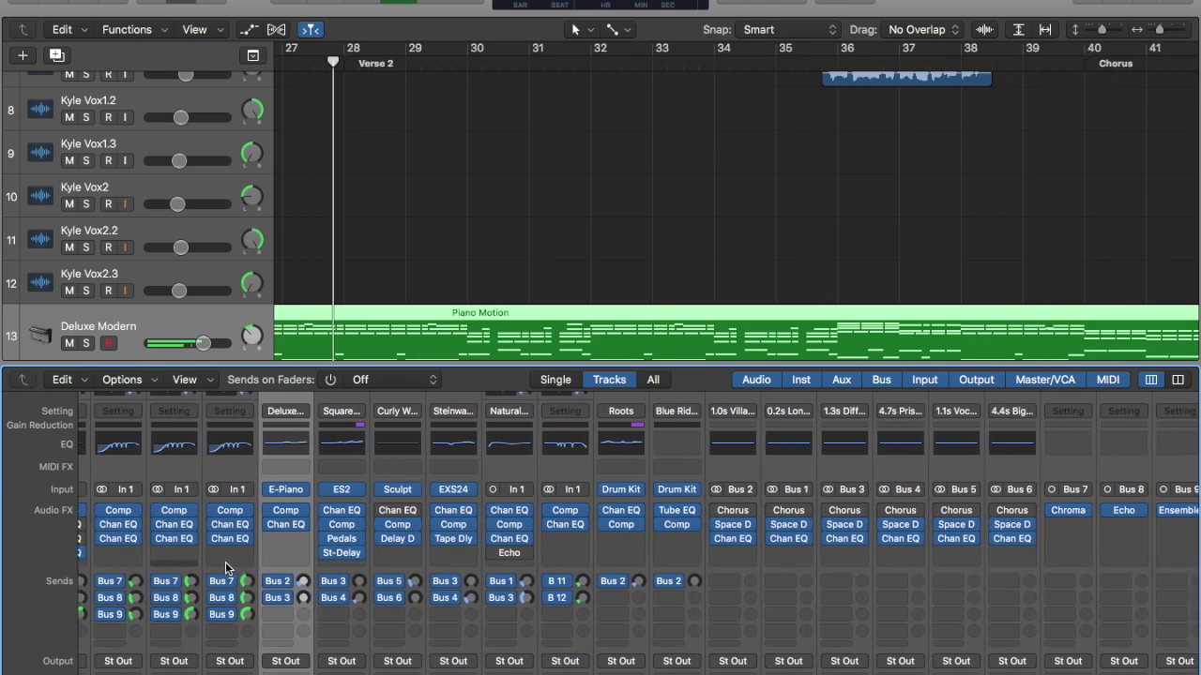
pyautogui.hscroll(9, 226, 568)
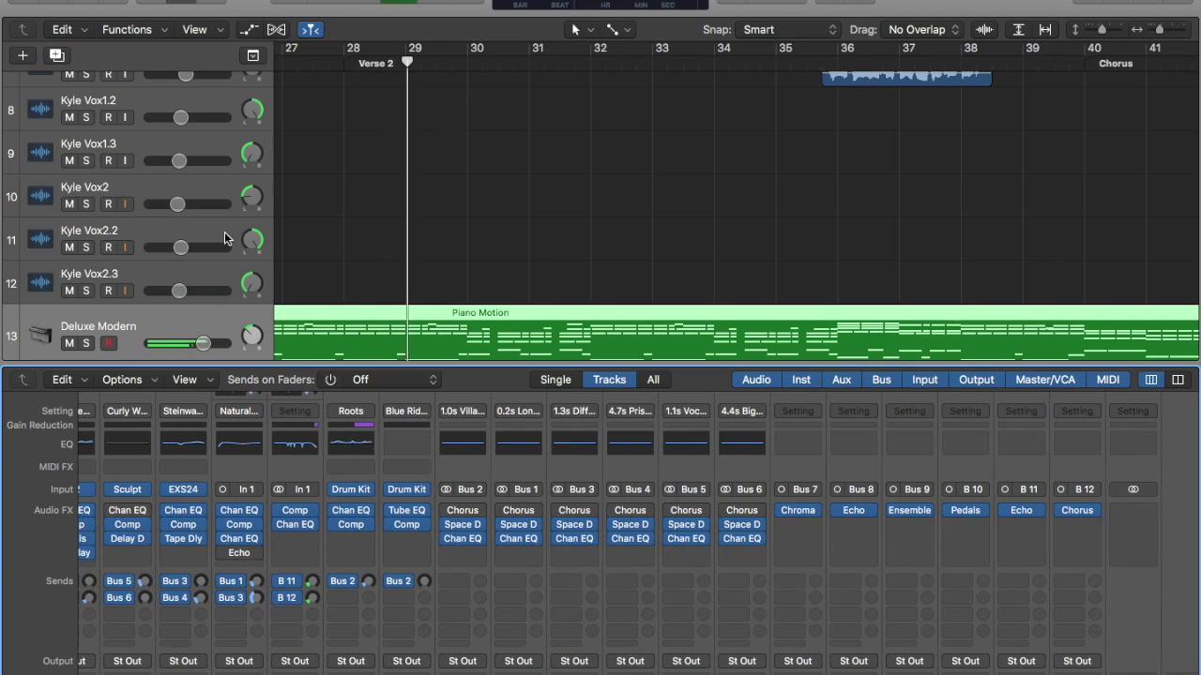
# - Compare the instrument tracks with their mixer strips, examine the vocal strips' sends and the fader levels, and hide the mixer
pyautogui.scroll(-5, 225, 238)
pyautogui.scroll(-1, 225, 238)
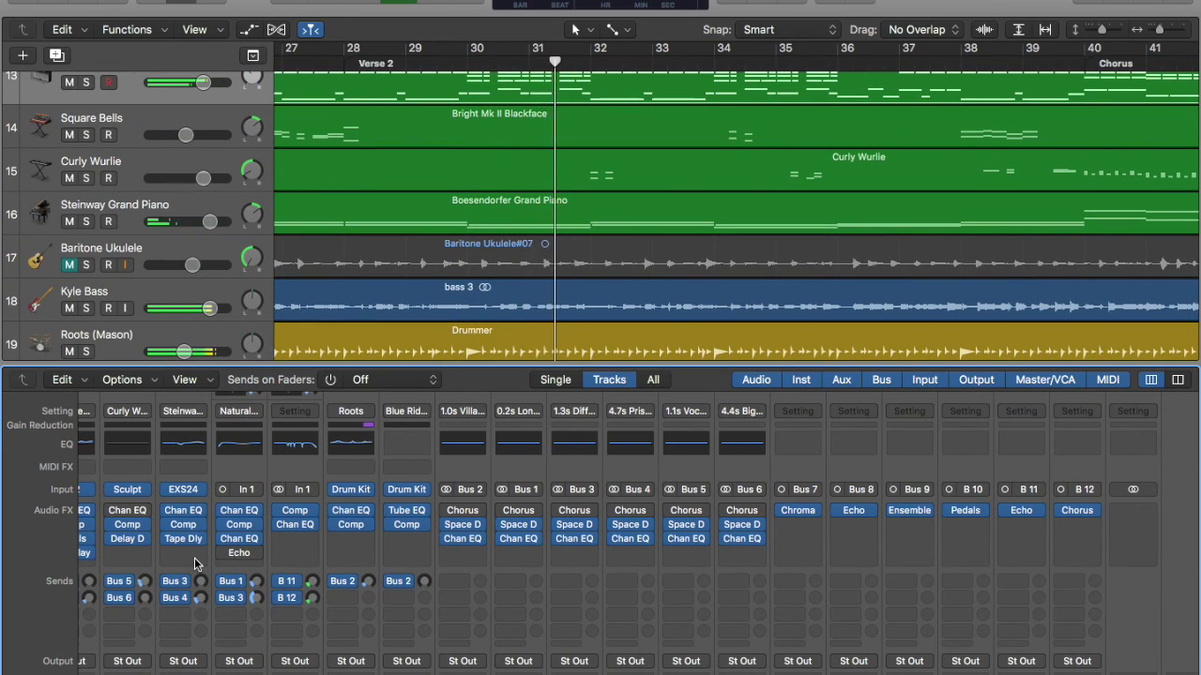
pyautogui.hscroll(-13, 593, 629)
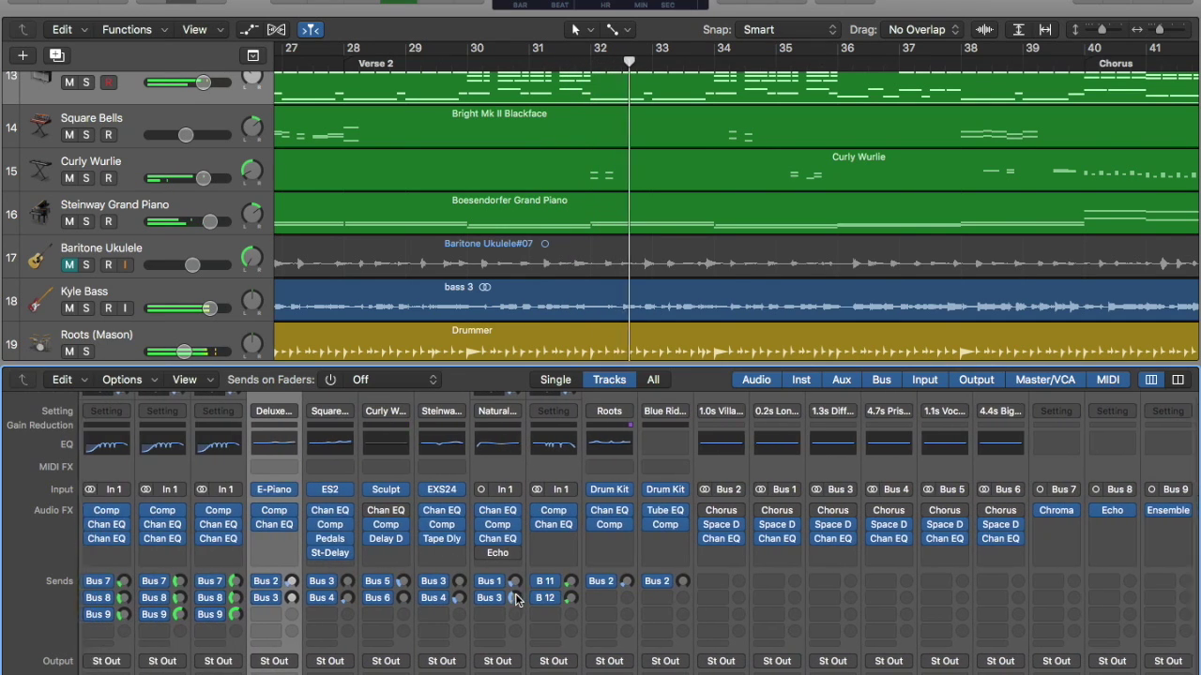
pyautogui.hscroll(-12, 838, 606)
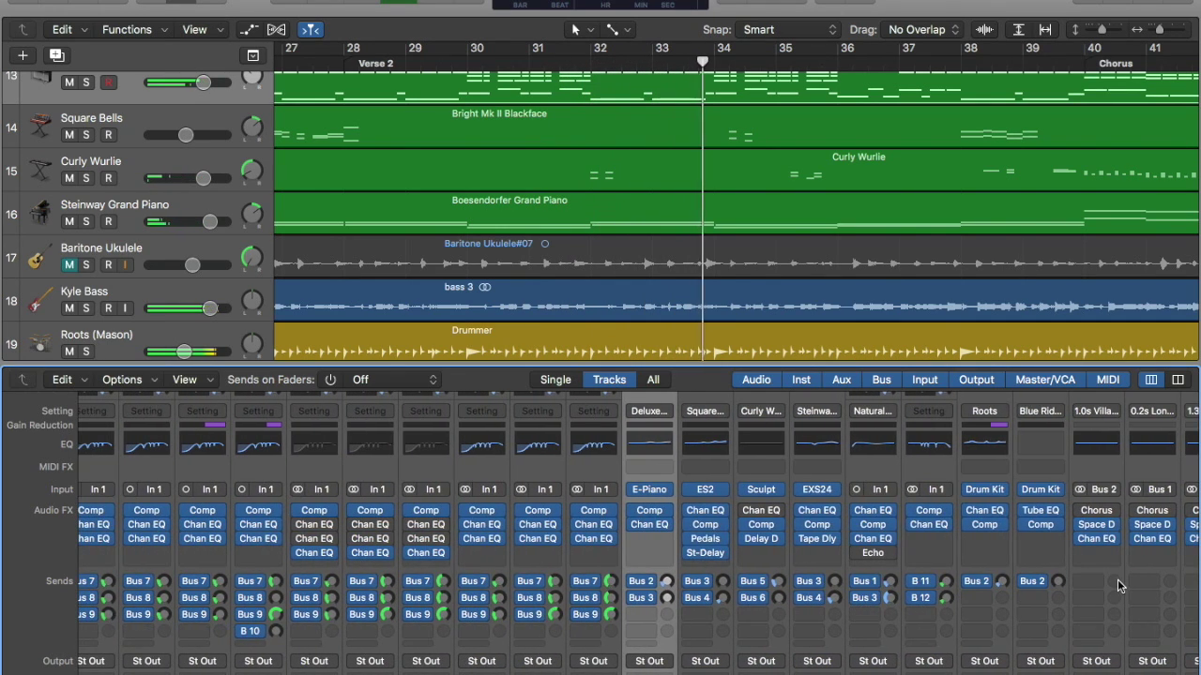
pyautogui.scroll(-10, 1140, 575)
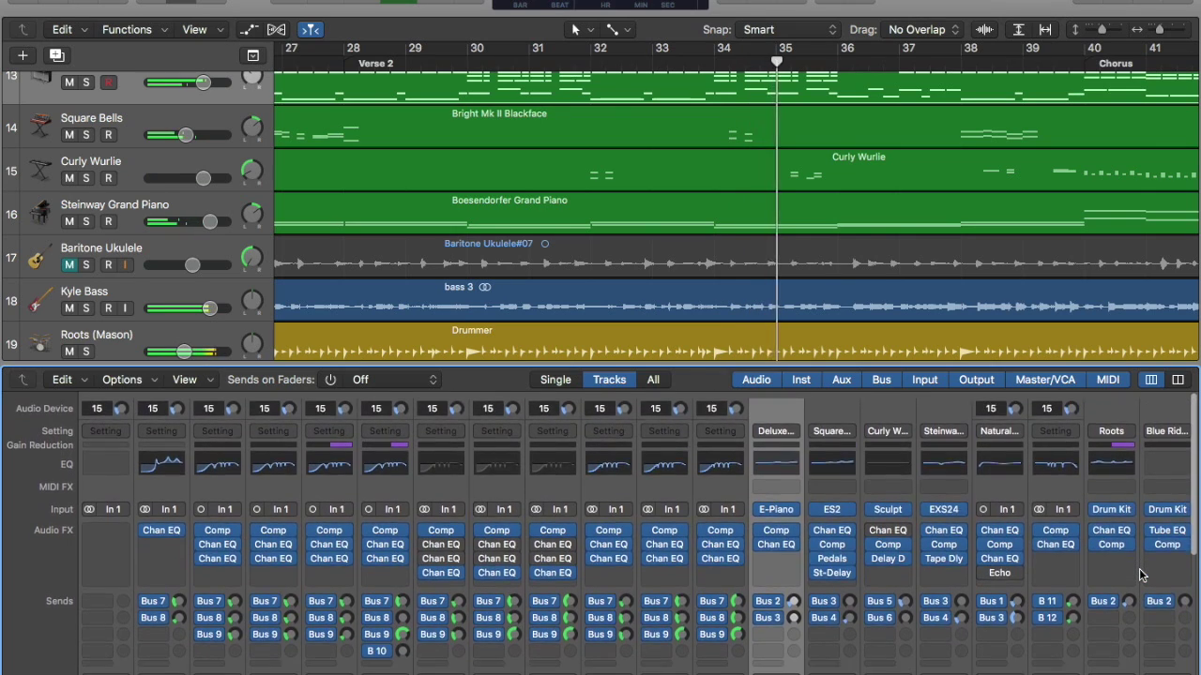
pyautogui.scroll(1, 1141, 575)
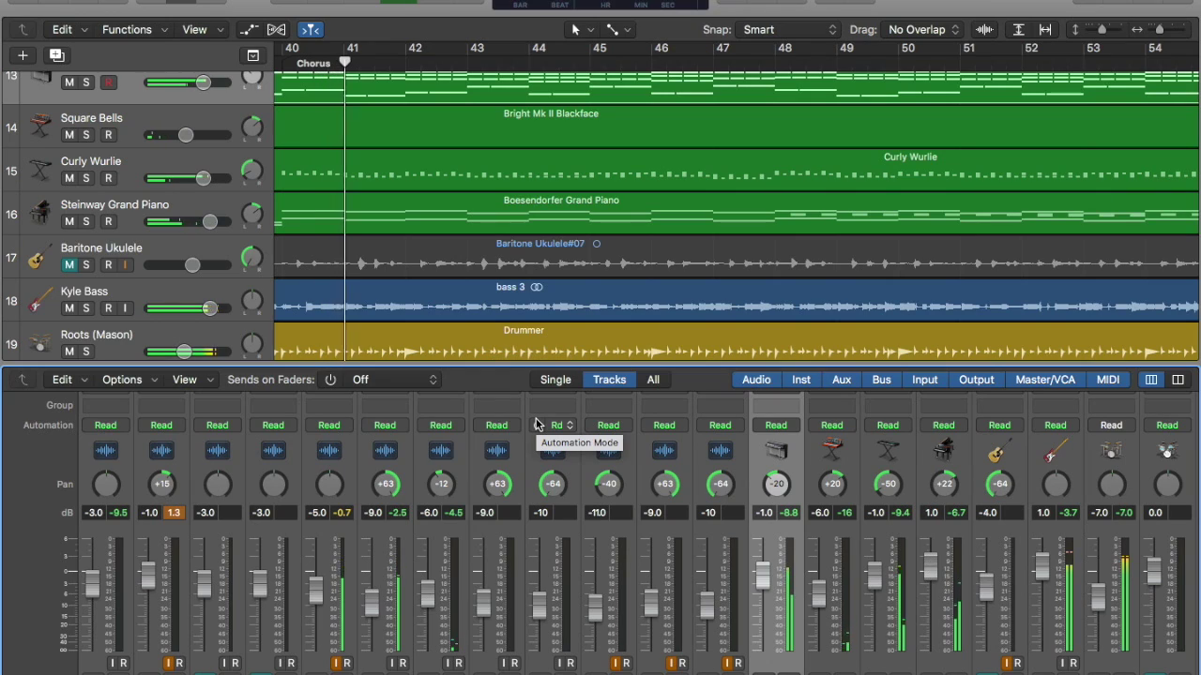
pyautogui.click(184, 2)
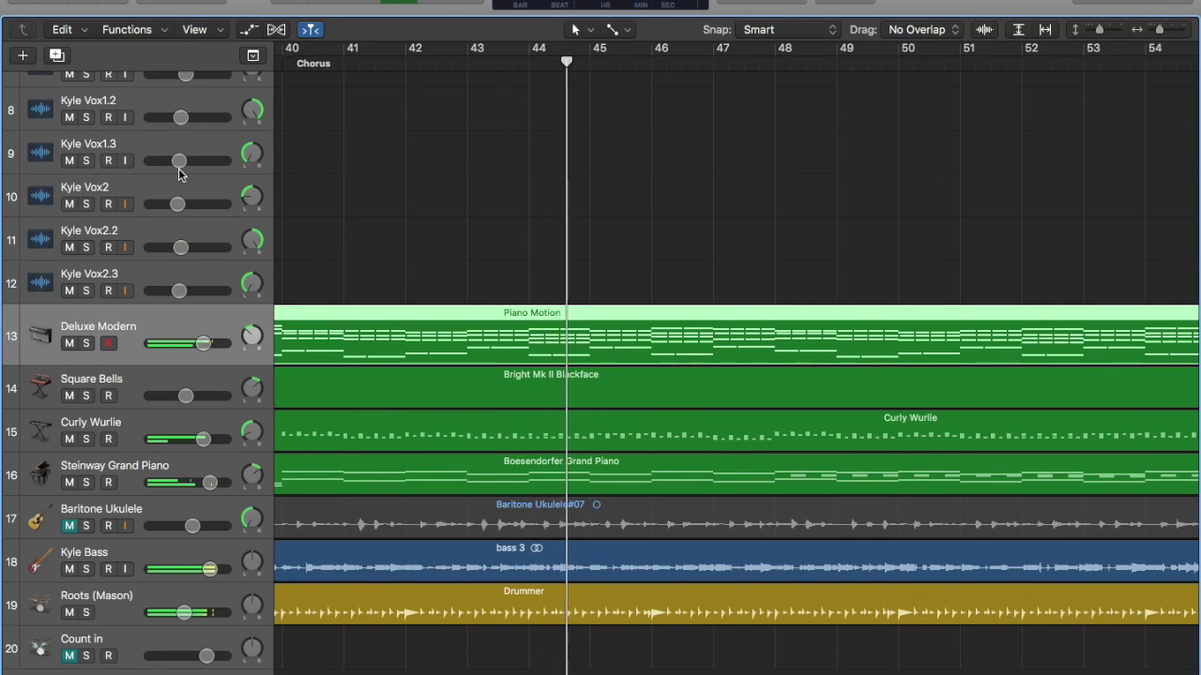
# - Make the track rows slightly taller in the arrangement
pyautogui.scroll(5, 178, 168)
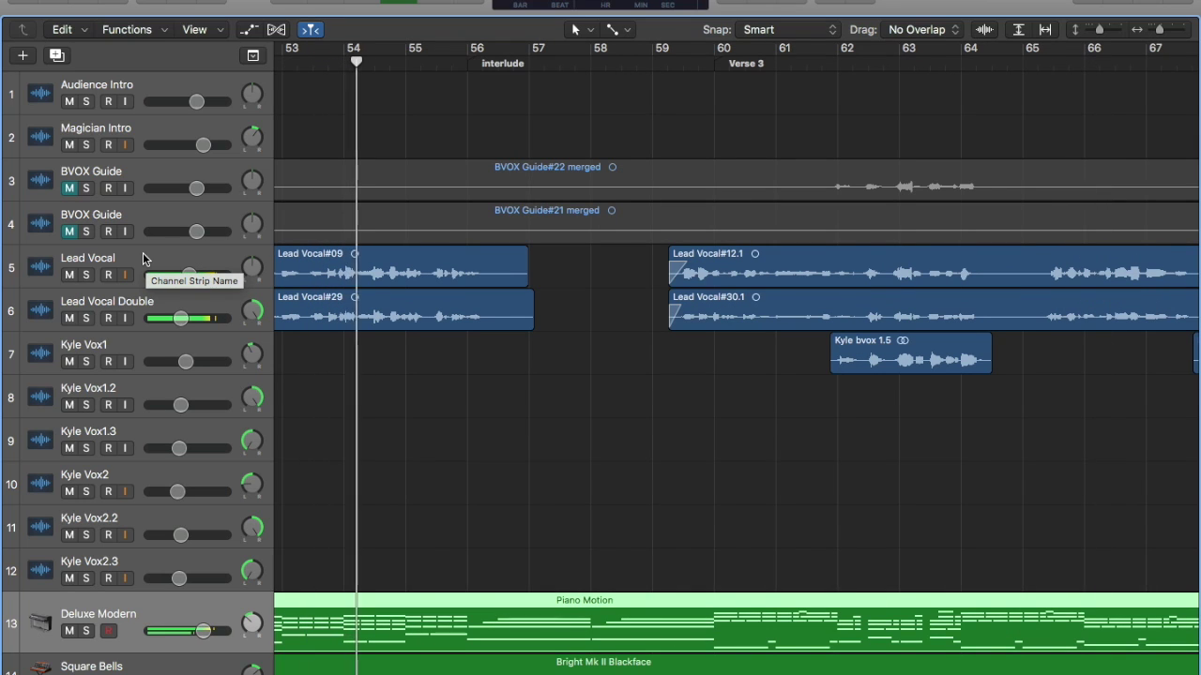
pyautogui.scroll(-1, 142, 252)
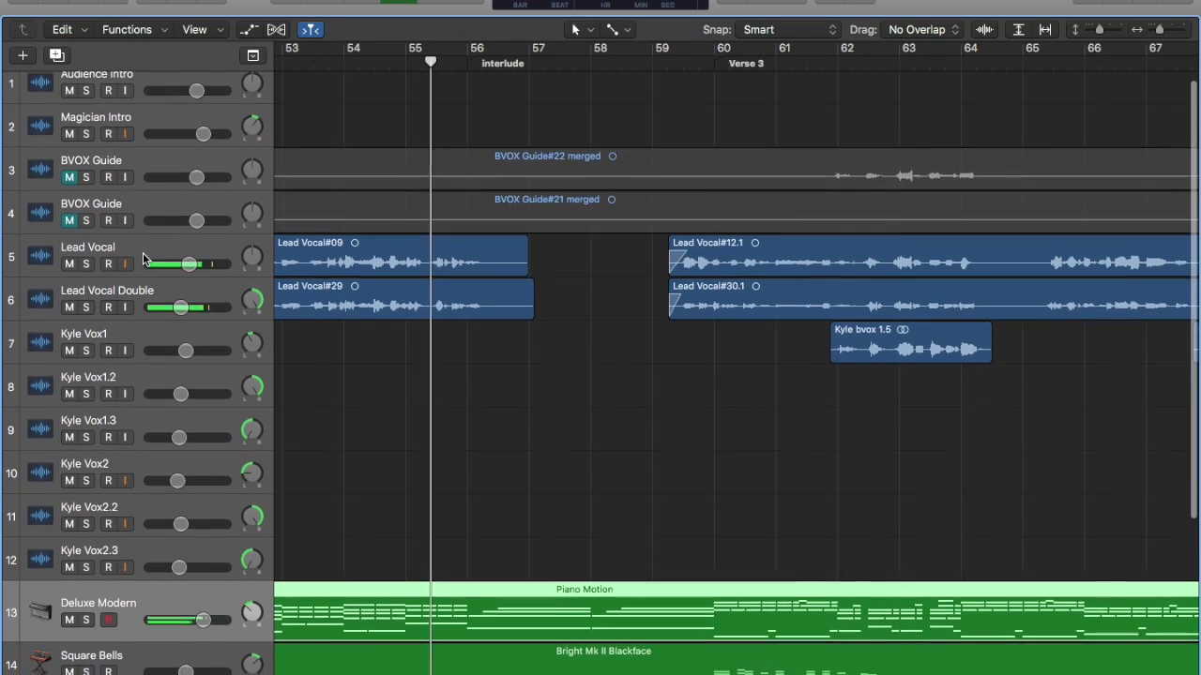
pyautogui.scroll(-3, 142, 252)
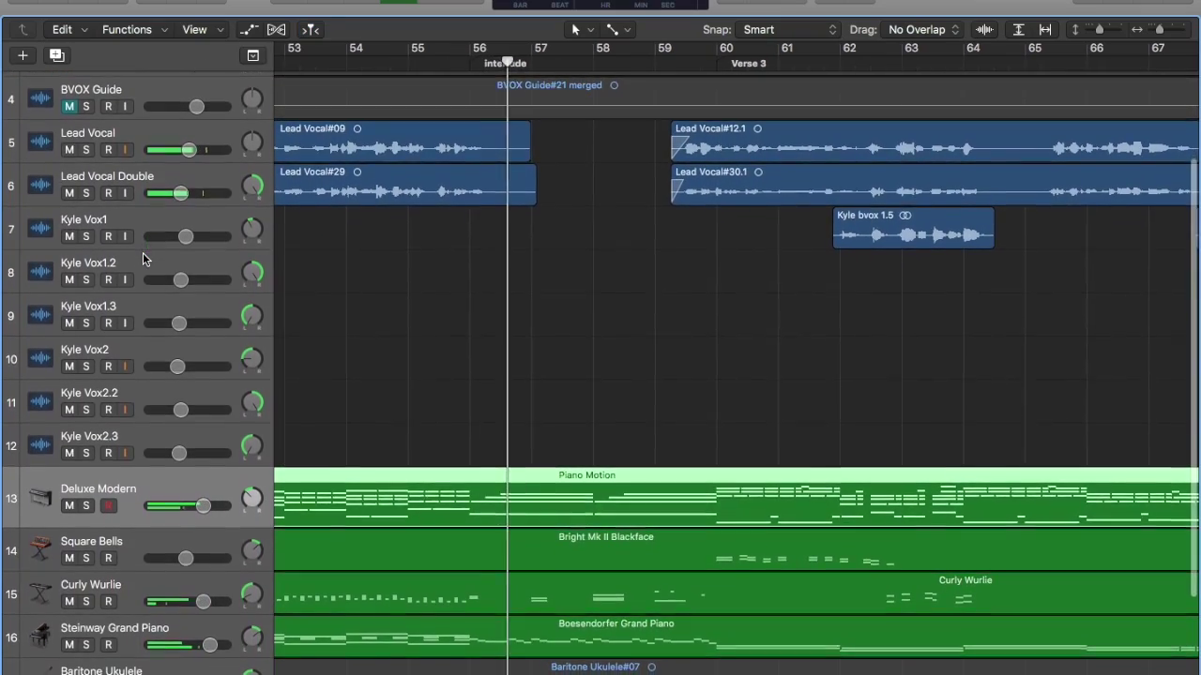
pyautogui.scroll(-2, 142, 252)
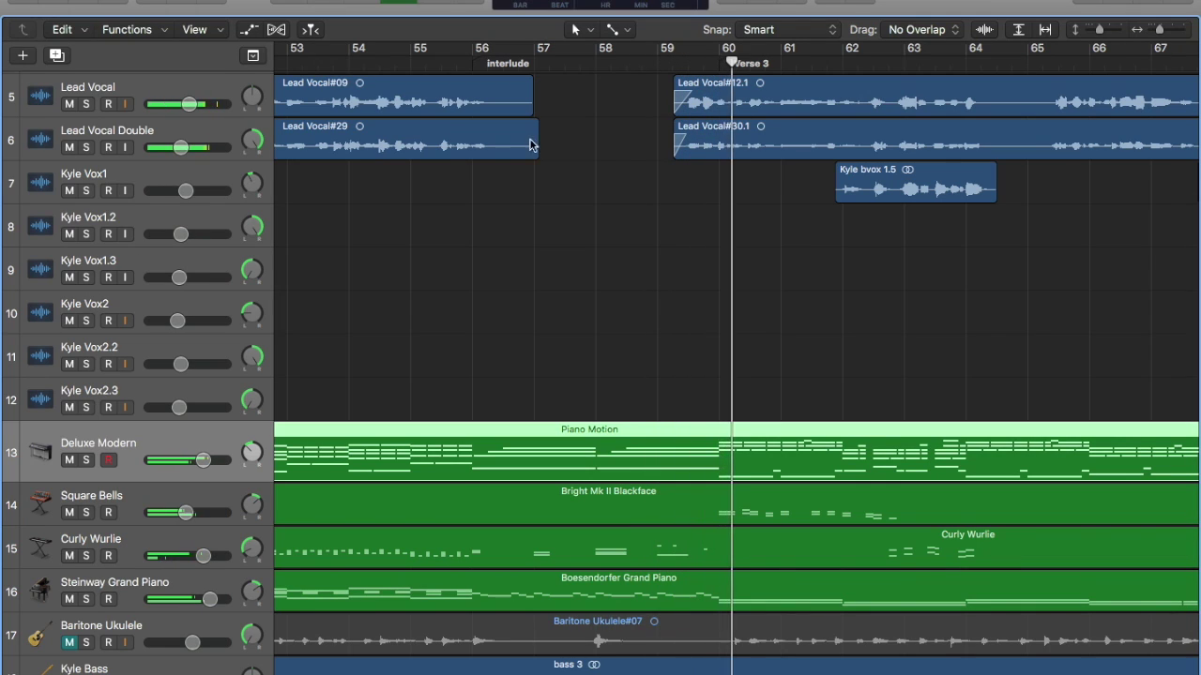
pyautogui.moveTo(1104, 33); pyautogui.dragTo(1113, 36)
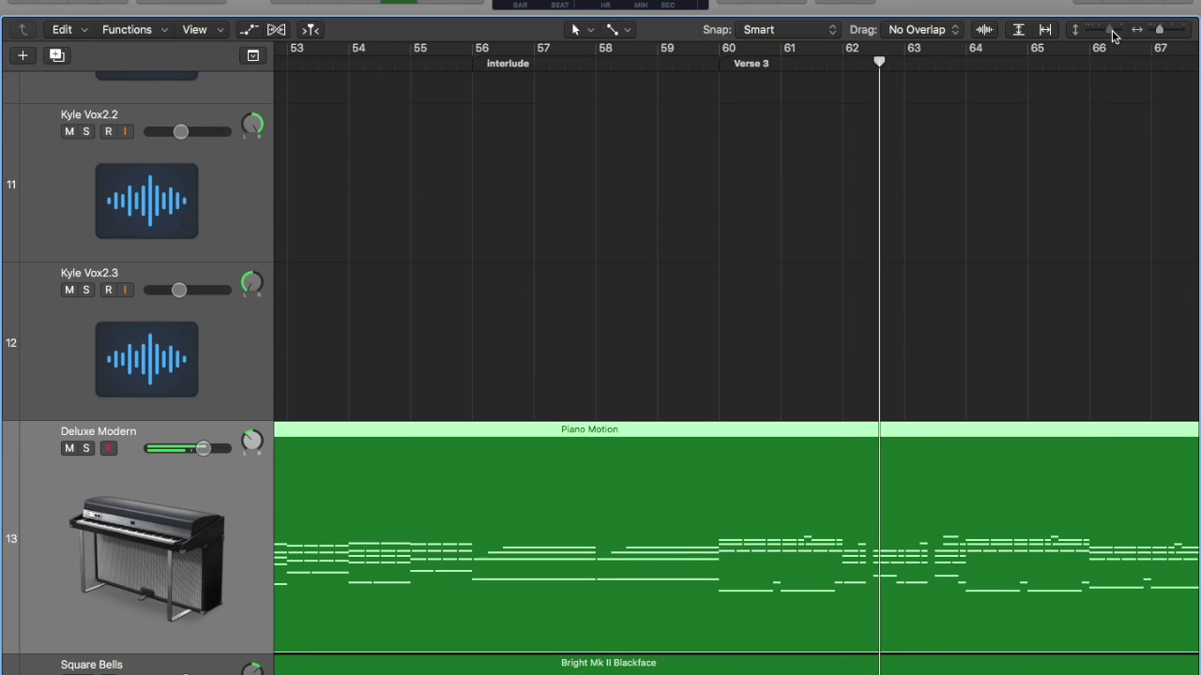
pyautogui.moveTo(1113, 36); pyautogui.dragTo(1107, 37)
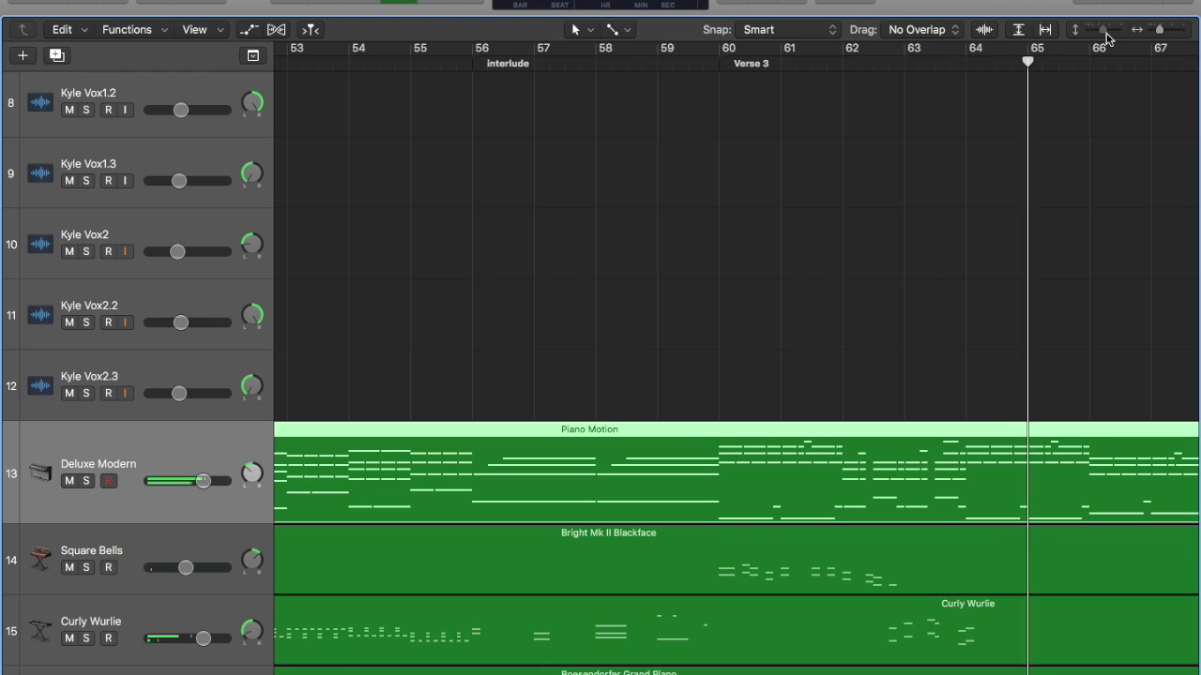
# - Zoom the timeline out to show the whole song, and back in to about eleven bars around Chorus 2
pyautogui.click(1161, 36)
pyautogui.moveTo(1160, 36); pyautogui.dragTo(1114, 45)
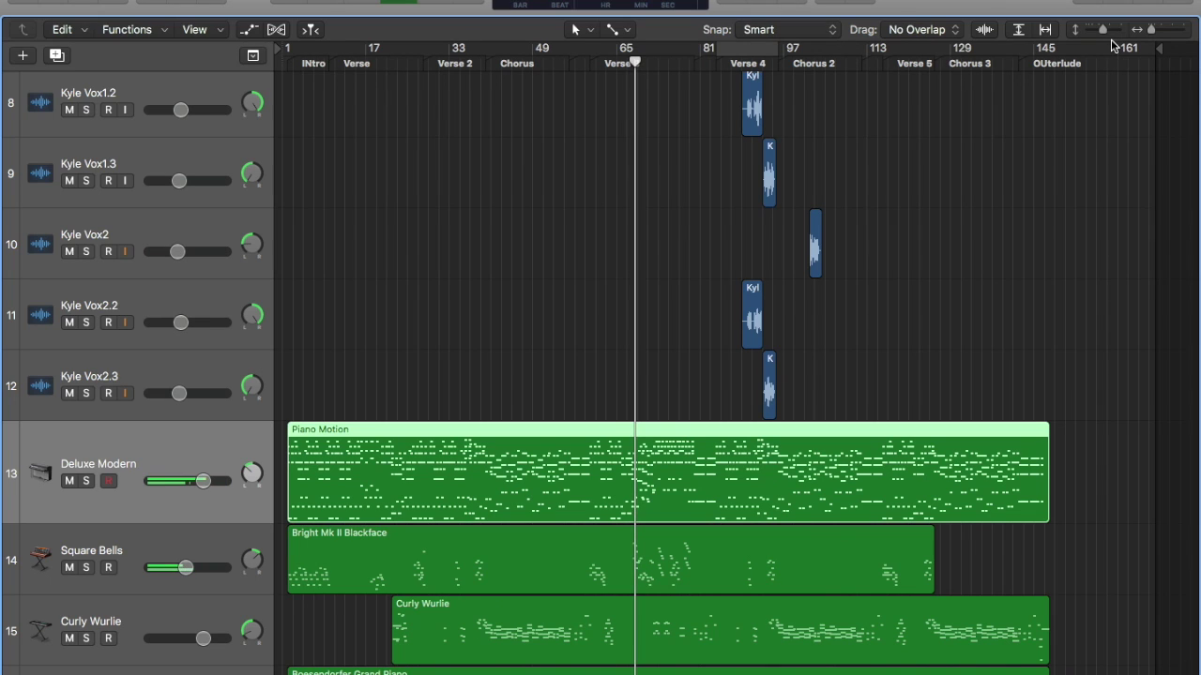
pyautogui.scroll(-10, 1072, 223)
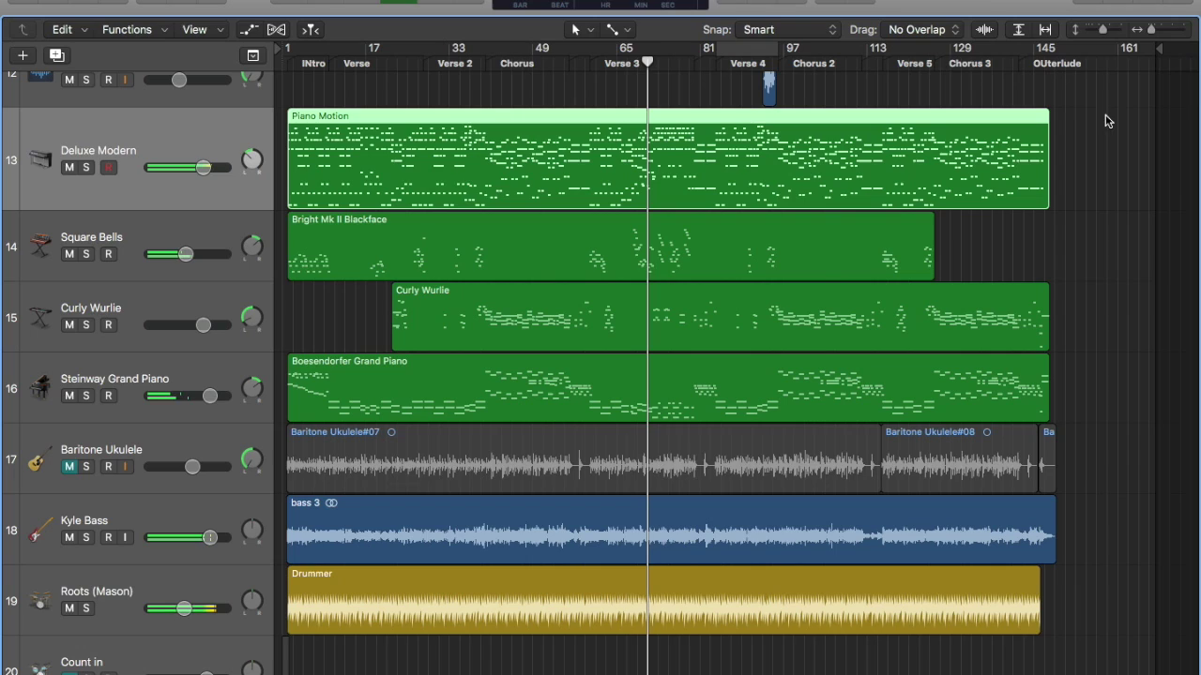
pyautogui.moveTo(1154, 35); pyautogui.dragTo(1186, 42)
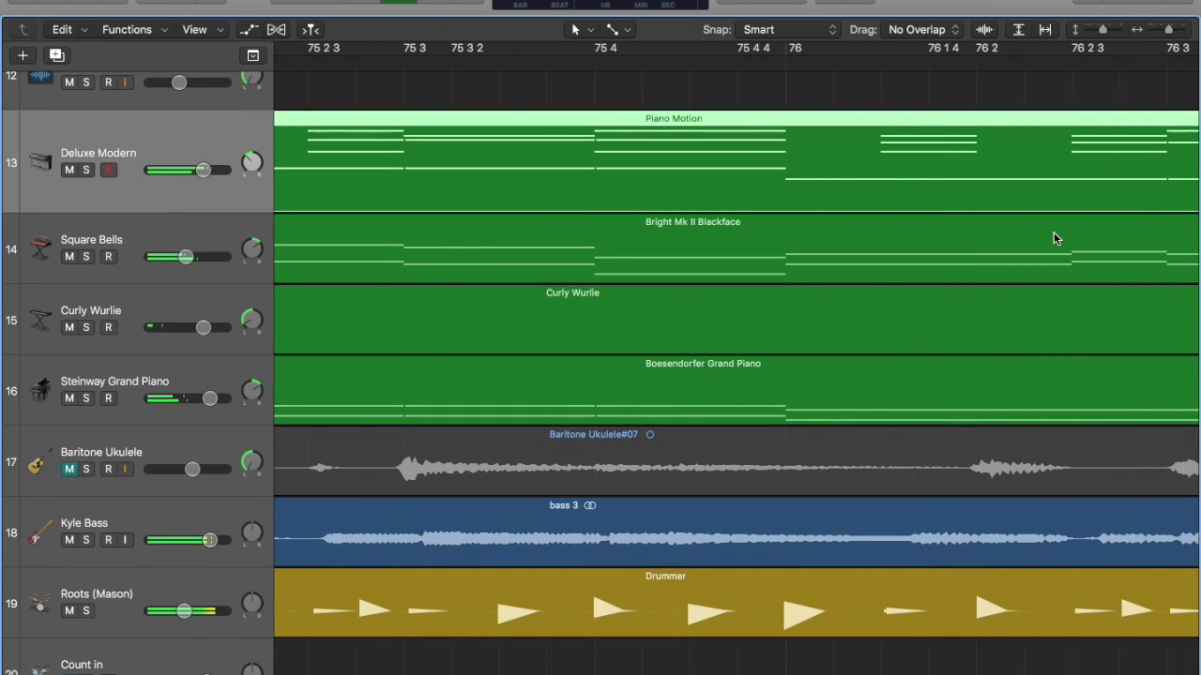
pyautogui.moveTo(1171, 35); pyautogui.dragTo(1159, 43)
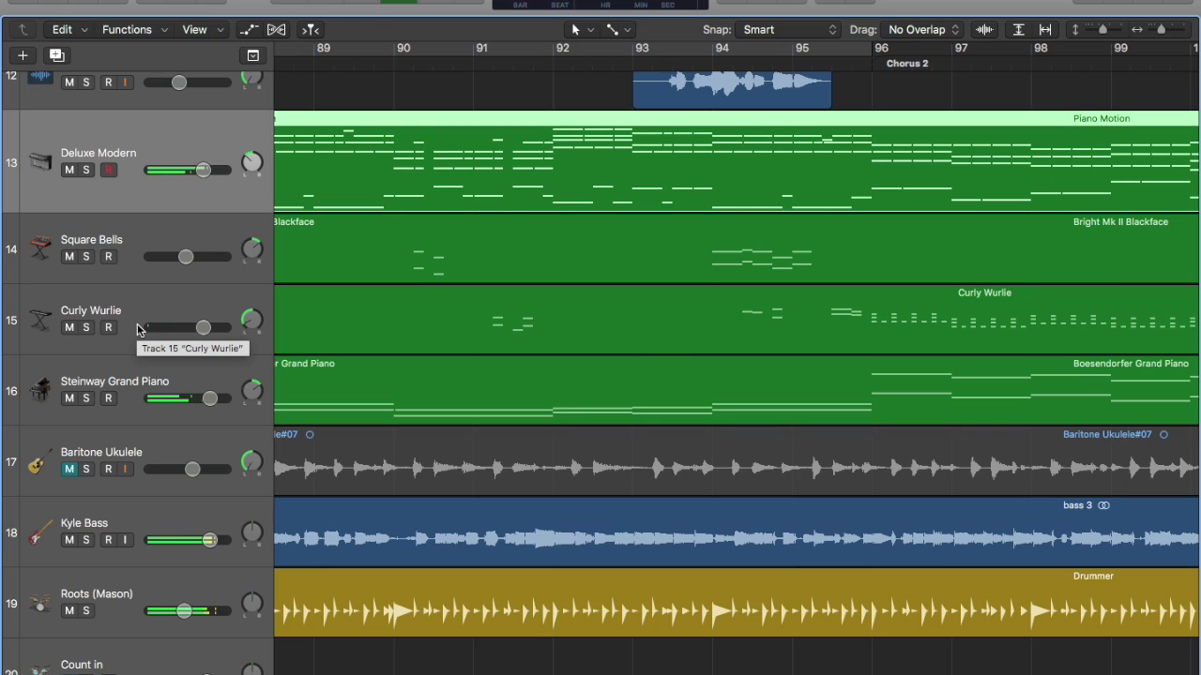
# - Follow playback from bar 89 through the Interlude and Verse 5 to Chorus 3, examining the vocal and instrument regions
pyautogui.scroll(10, 137, 327)
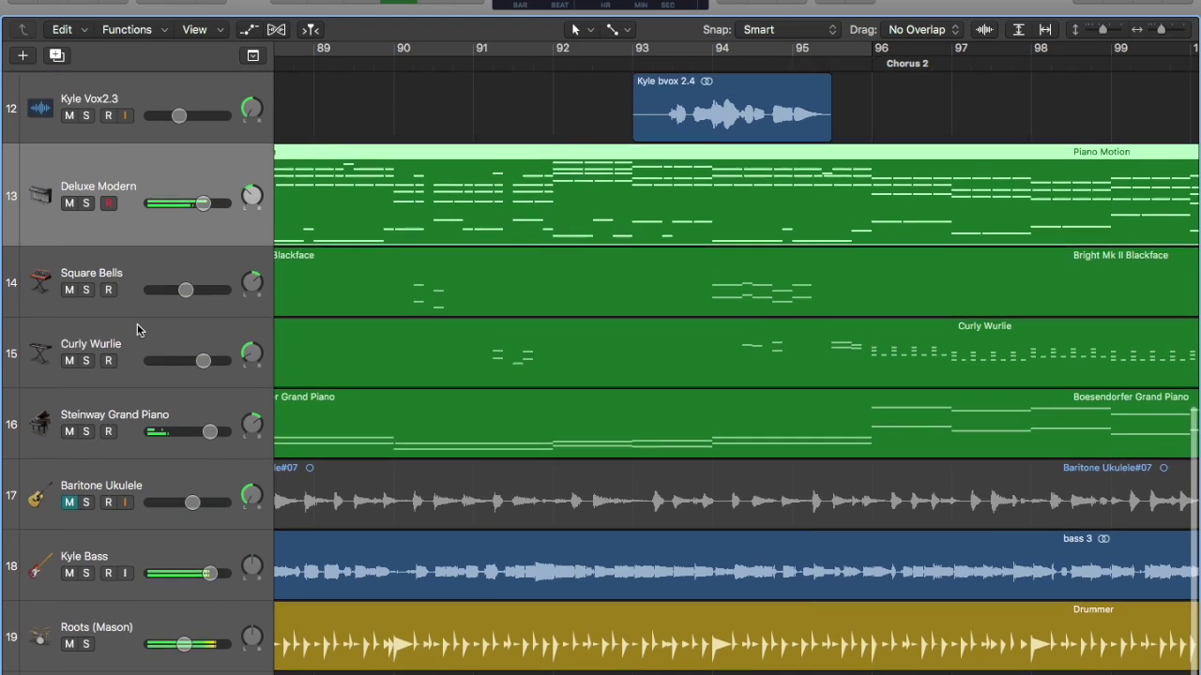
pyautogui.scroll(1, 137, 323)
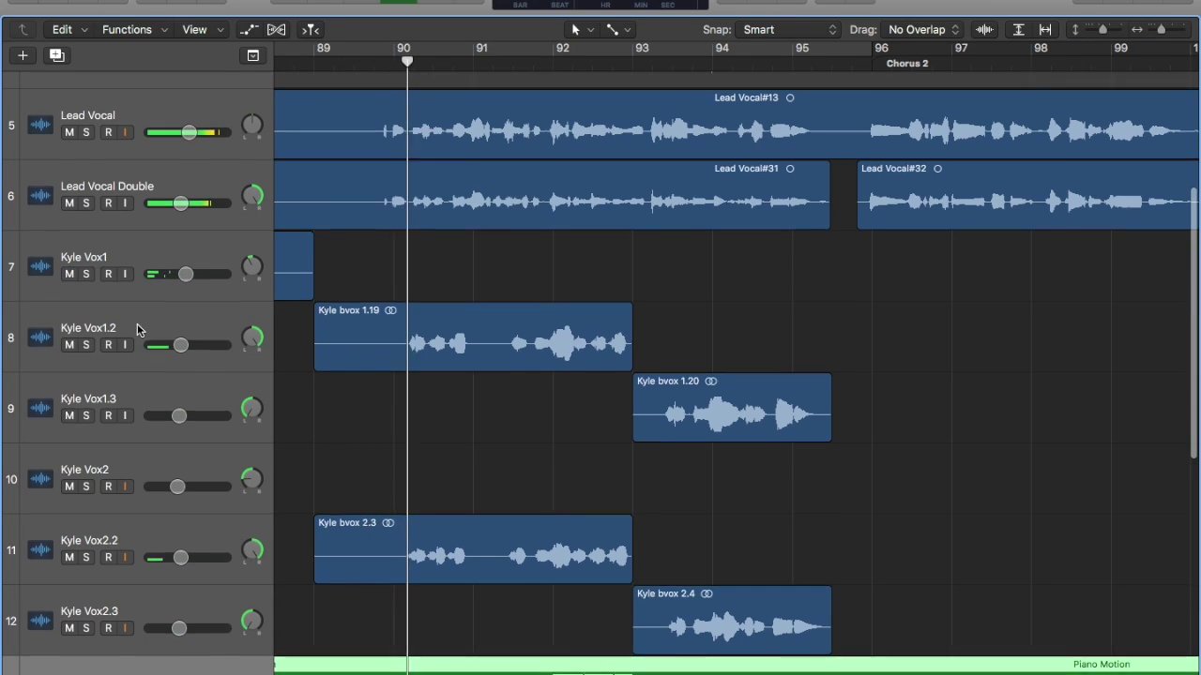
pyautogui.scroll(-1, 137, 324)
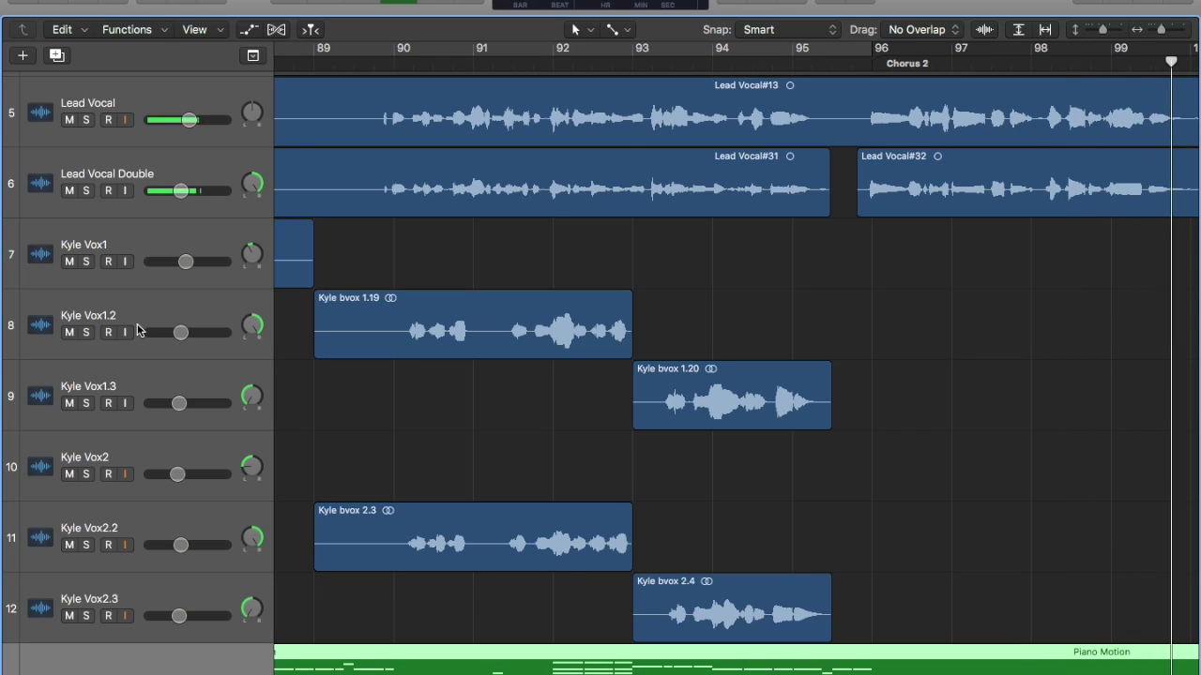
pyautogui.hscroll(15, 471, 309)
pyautogui.scroll(-5, 471, 310)
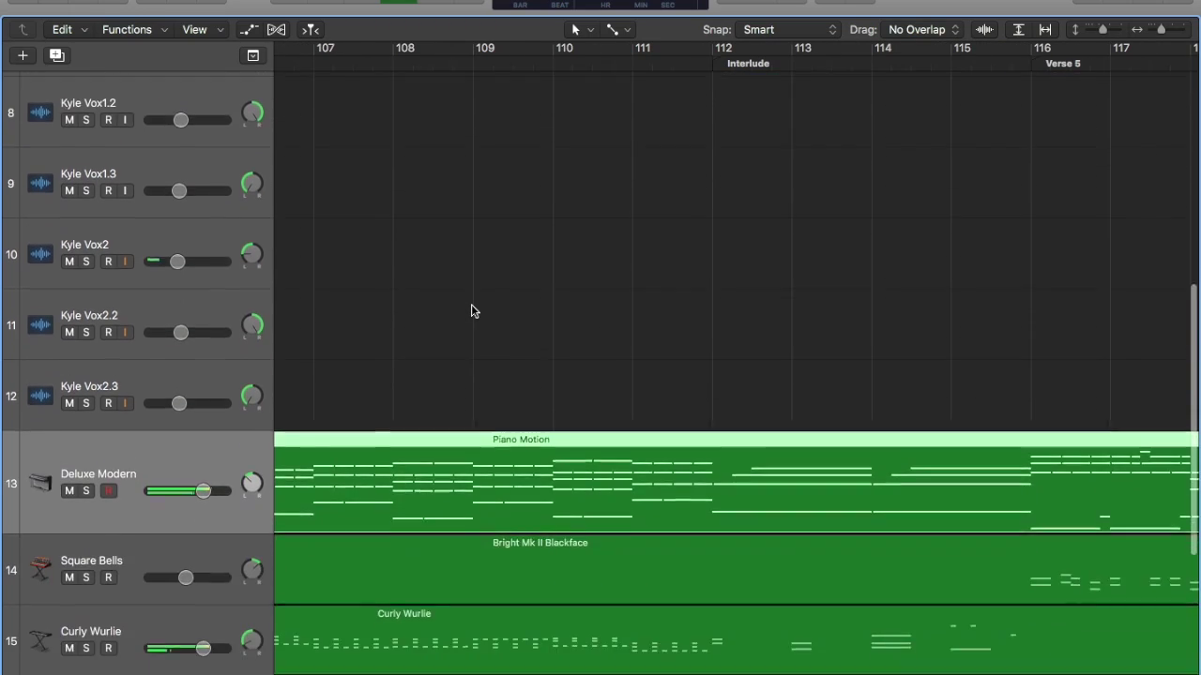
pyautogui.scroll(-8, 471, 310)
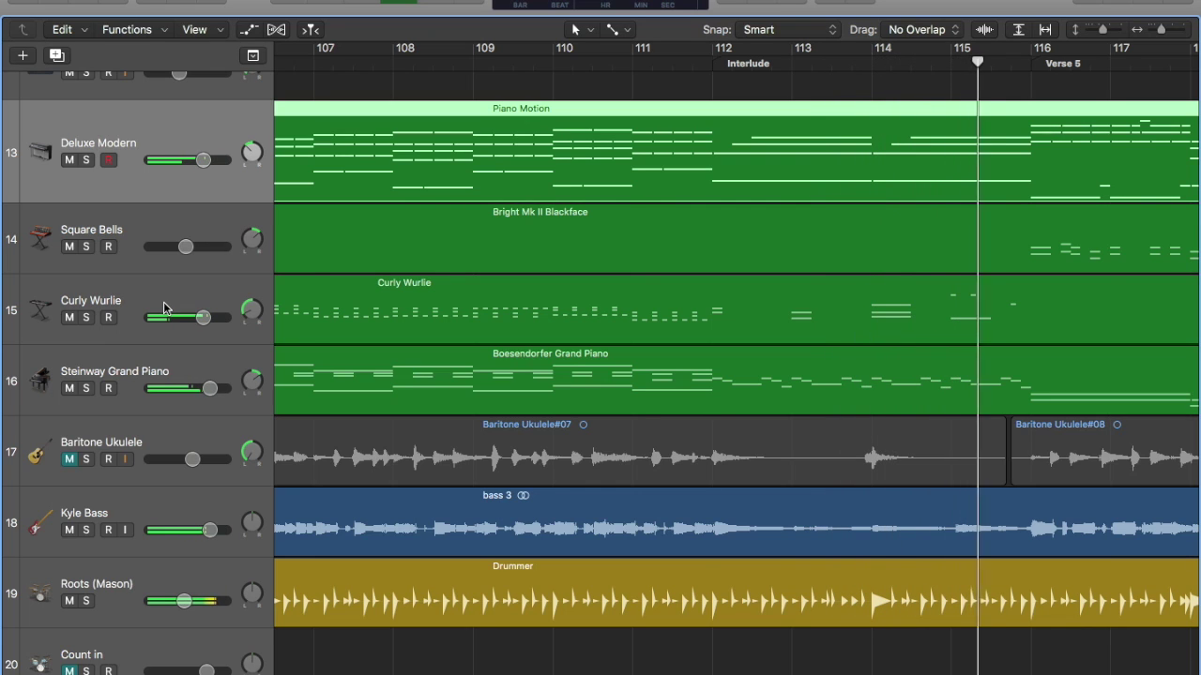
pyautogui.scroll(10, 164, 308)
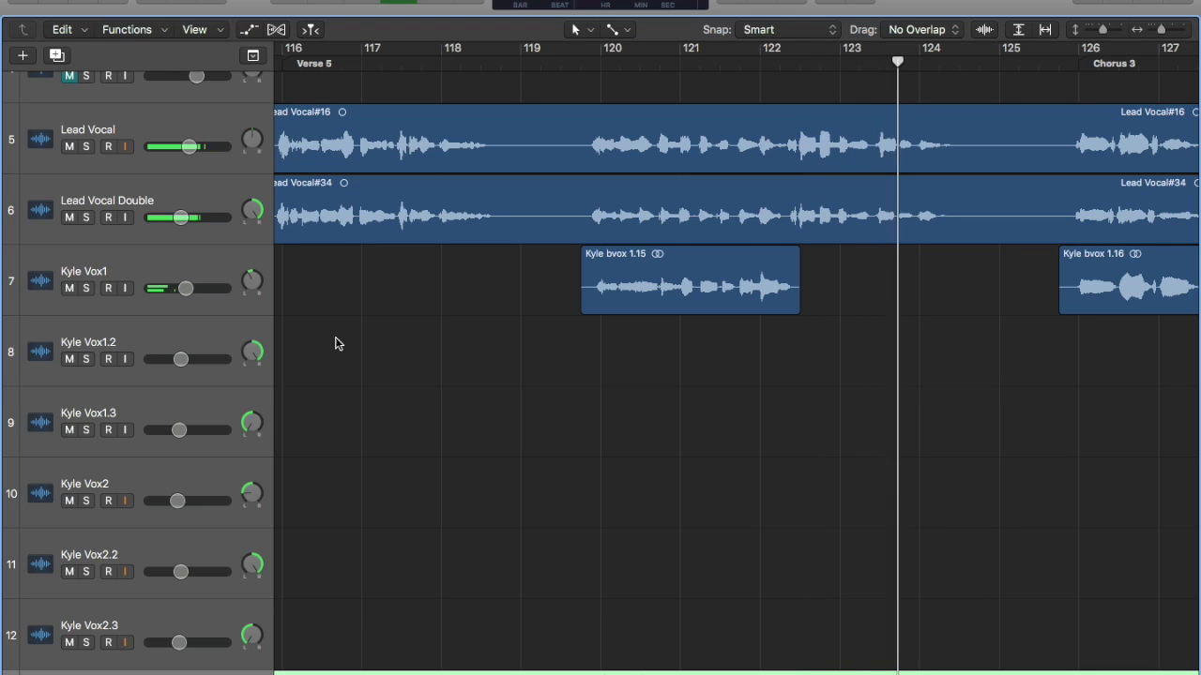
pyautogui.hscroll(10, 338, 343)
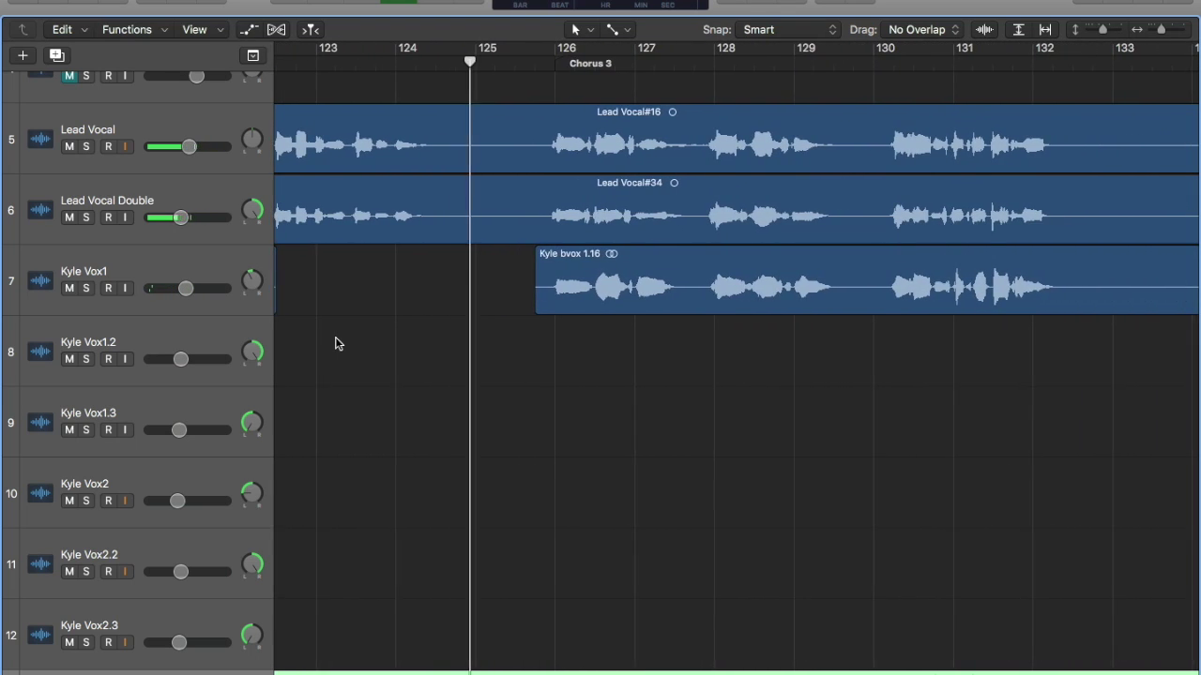
pyautogui.scroll(-8, 338, 344)
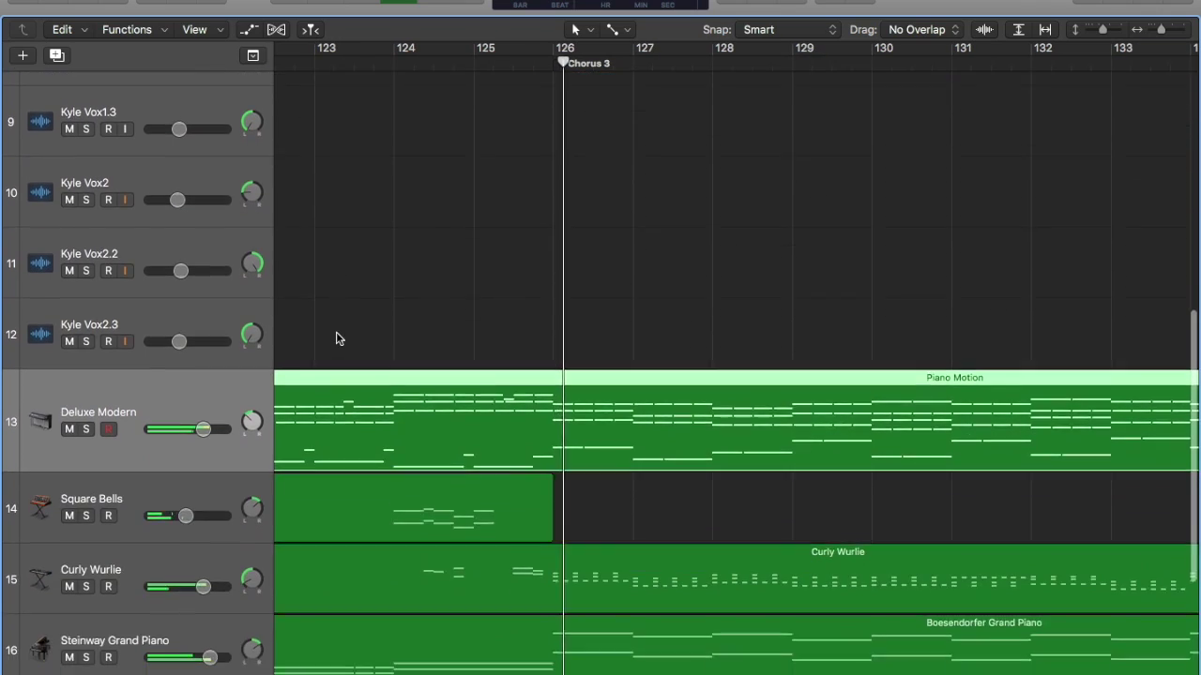
pyautogui.scroll(-8, 338, 340)
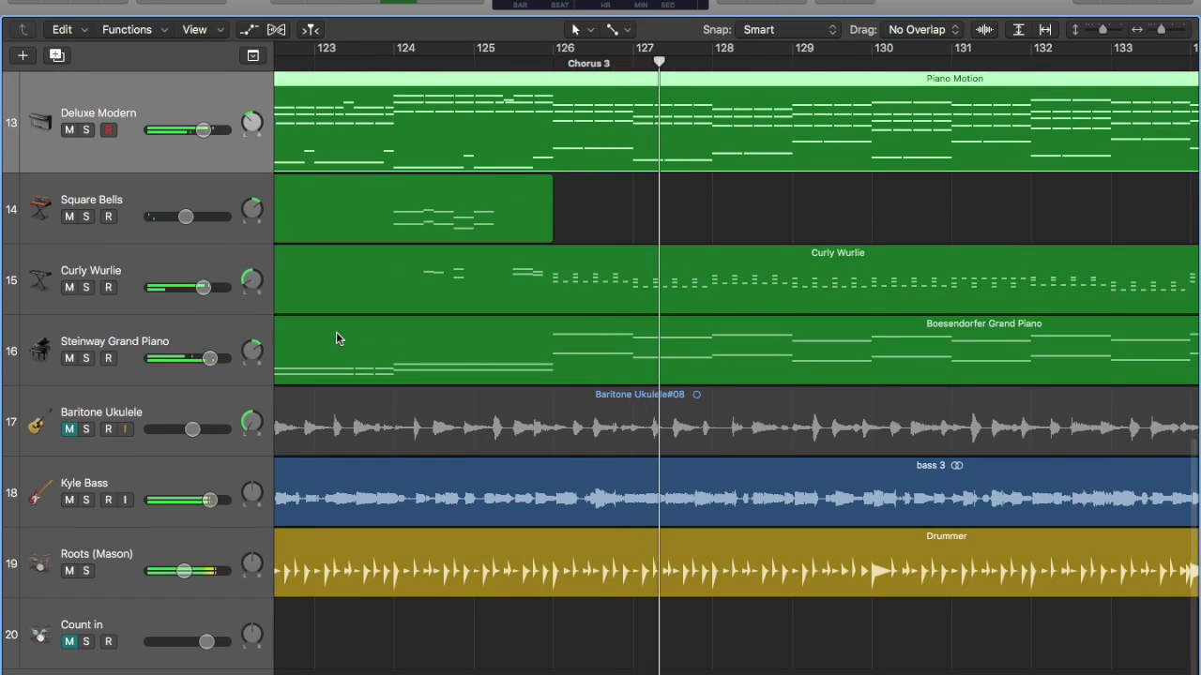
# - Inspect the Curly Wurlie track's Chorus 3 notes in the Piano Roll and close the editor
pyautogui.hscroll(5, 336, 338)
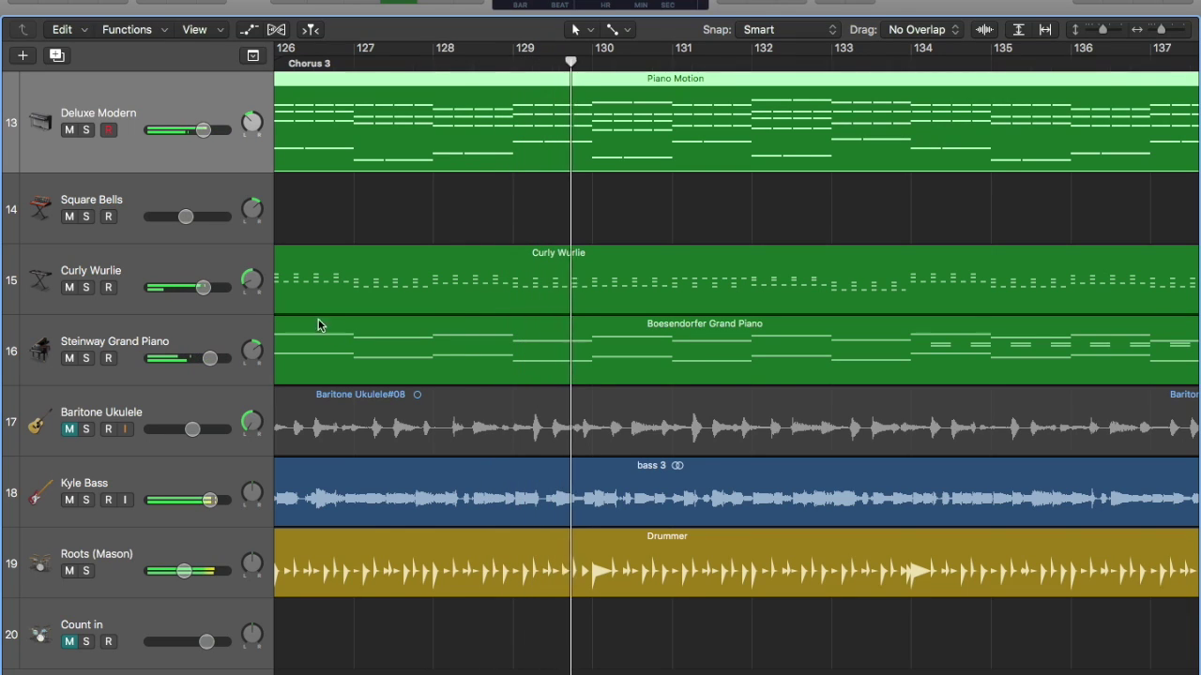
pyautogui.click(174, 266)
pyautogui.press('e')
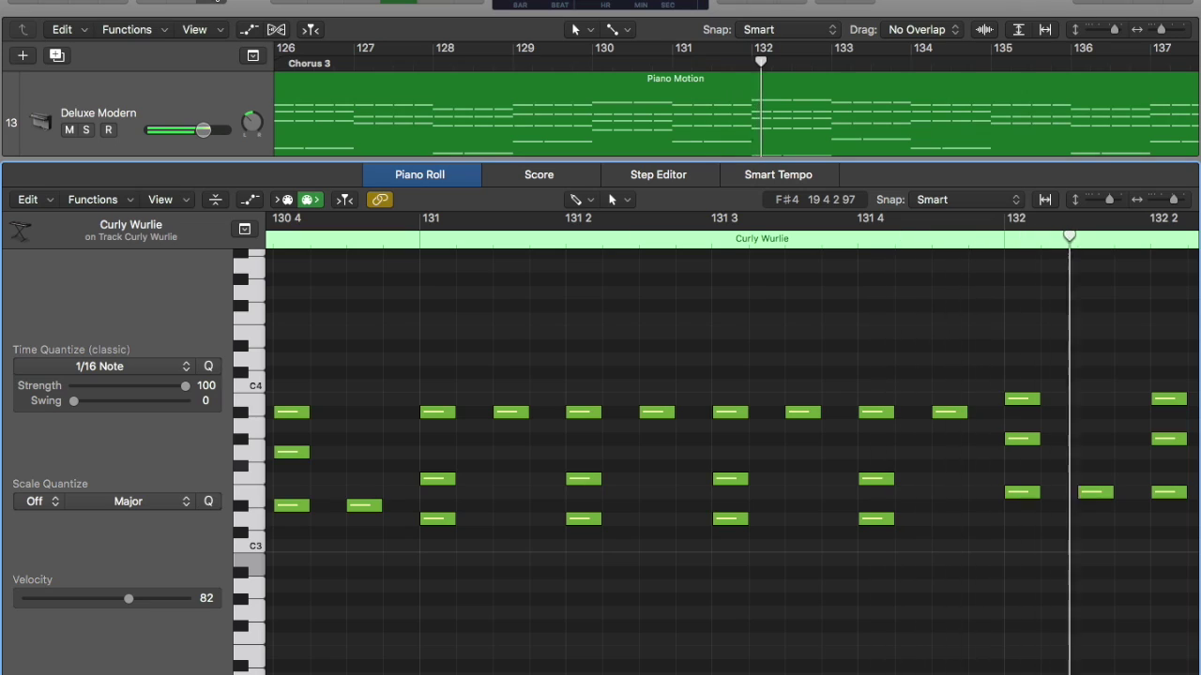
pyautogui.press('e')
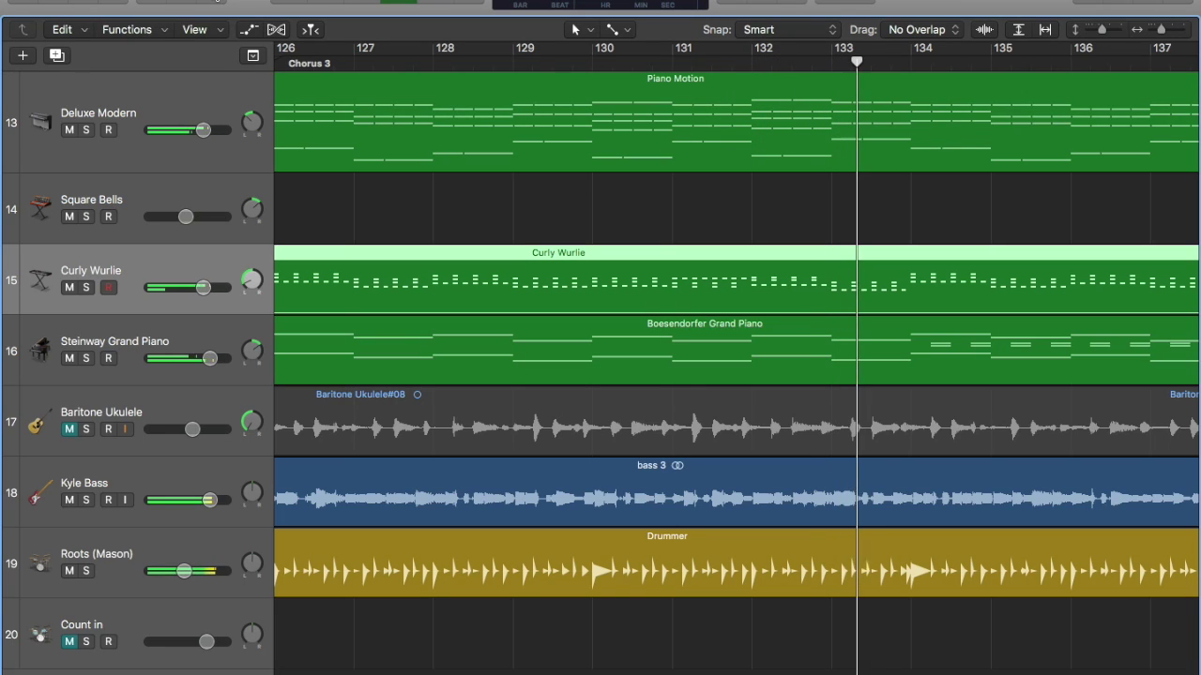
# - Open the Steinway Grand Piano track's region in the Piano Roll and examine its low and high notes through bar 147 during playback
pyautogui.click(208, 356)
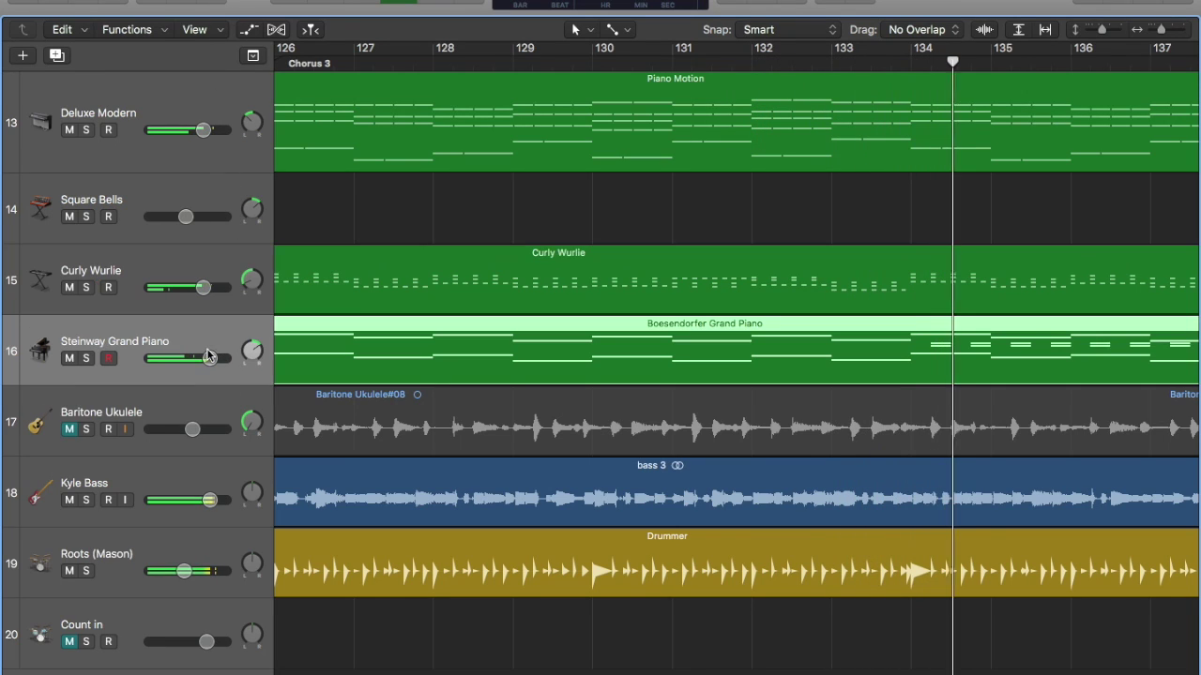
pyautogui.press('e')
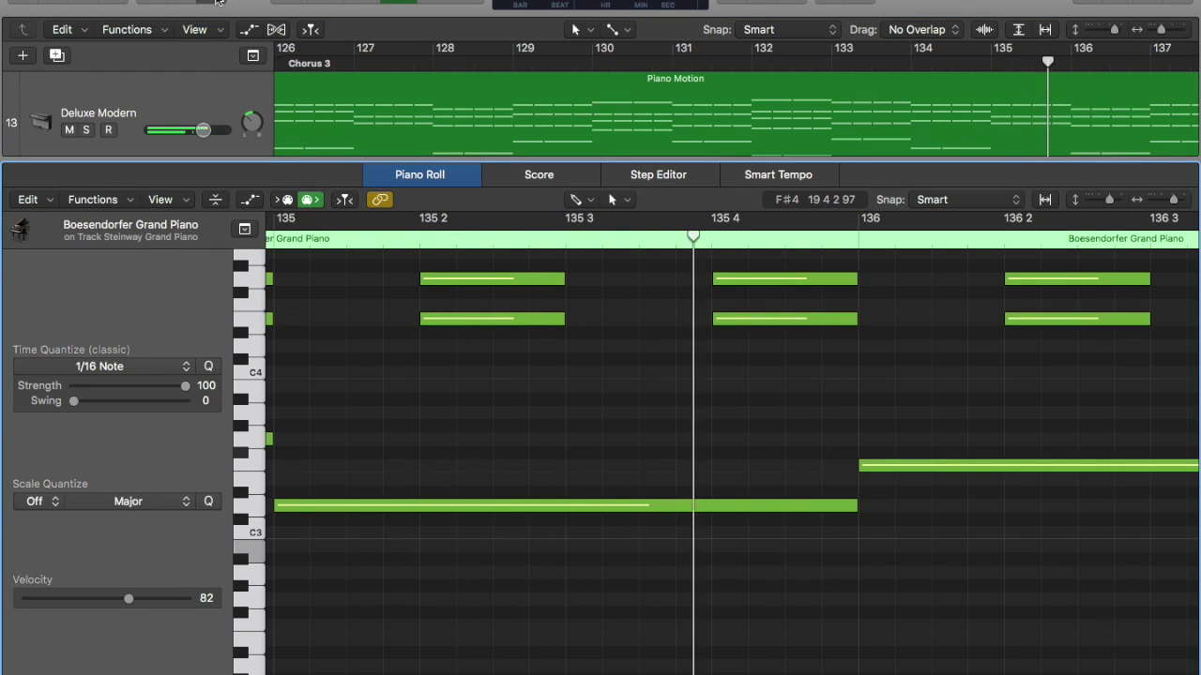
pyautogui.scroll(5, 576, 410)
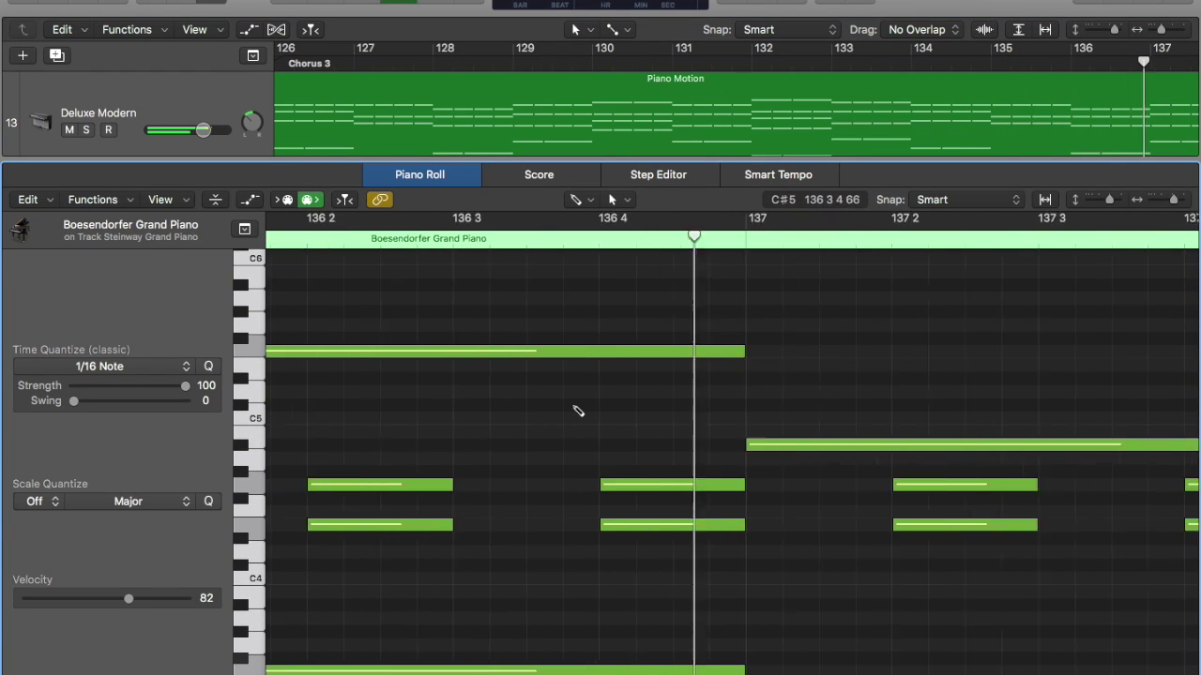
pyautogui.scroll(-3, 578, 411)
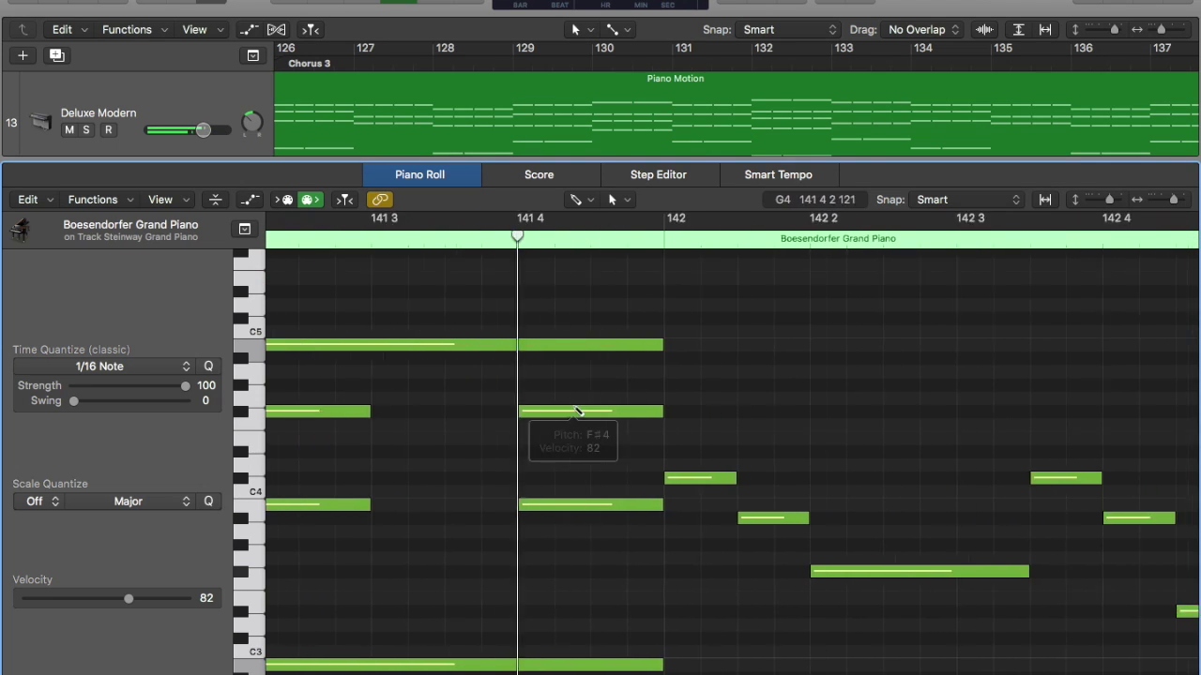
pyautogui.scroll(-5, 577, 410)
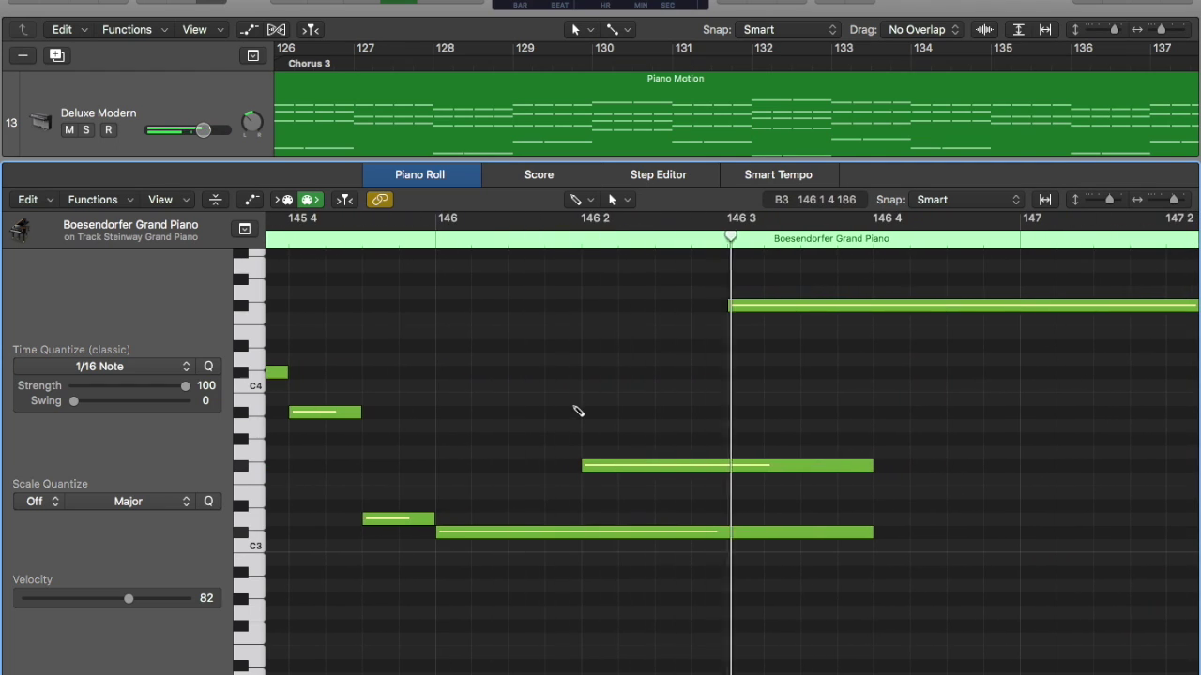
pyautogui.scroll(5, 578, 411)
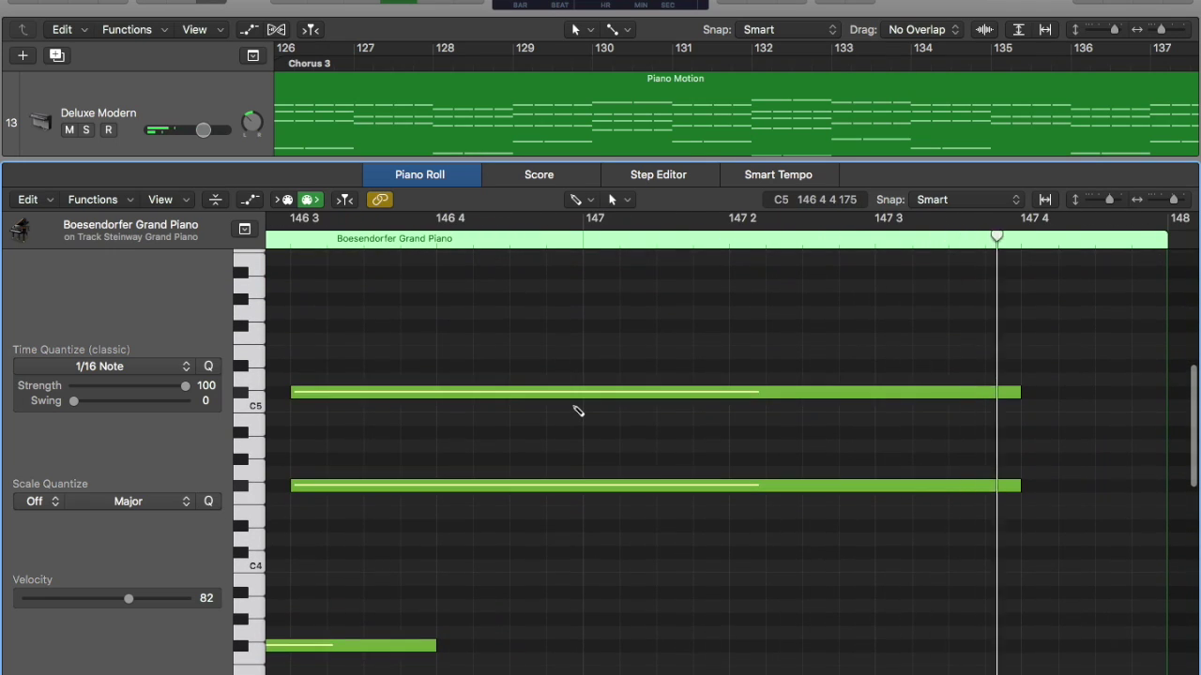